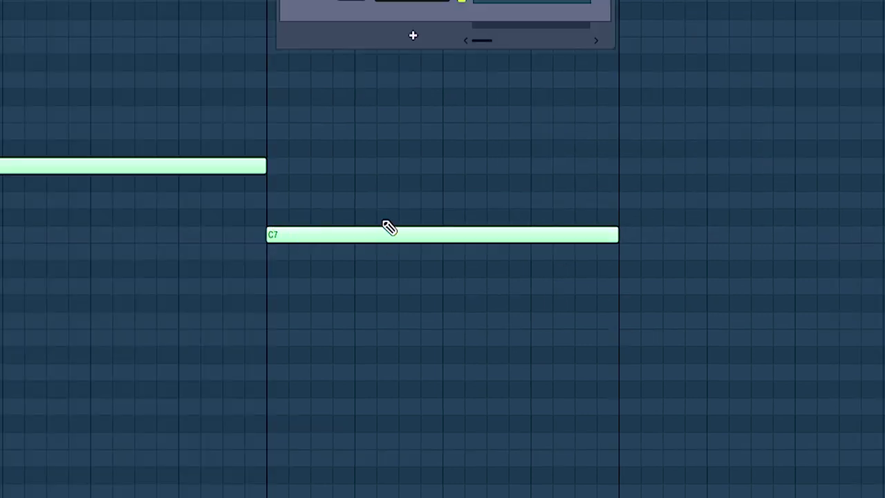
- Add melody notes after G7 and fill the bar 1–2 chords with E7, G7 and B7
scroll(385, 228, "down", 3)
left_click(323, 234)
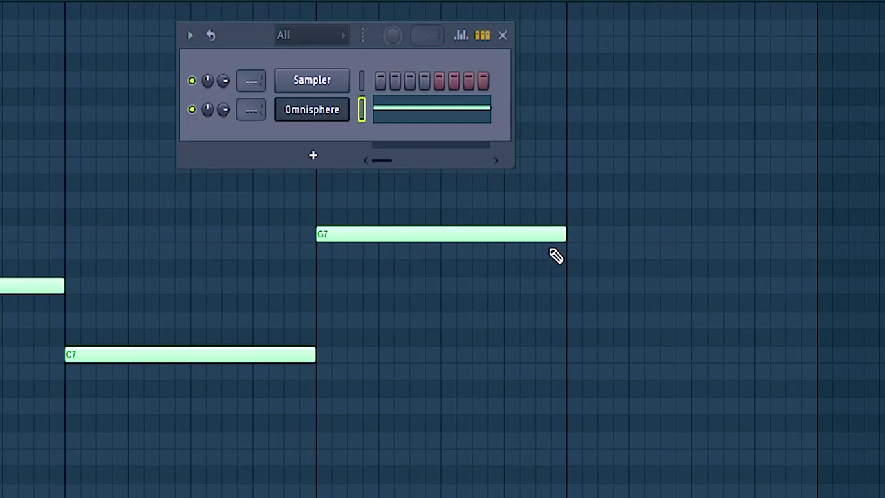
left_click(571, 253)
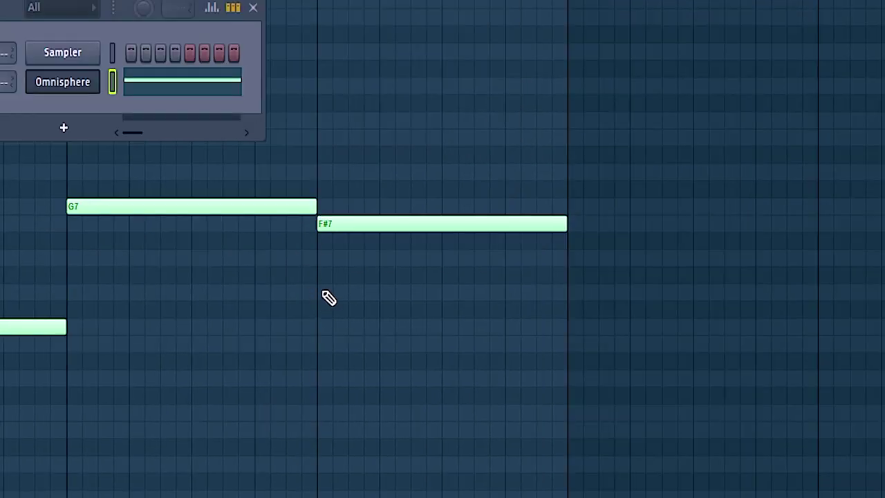
scroll(200, 275, "down", 2)
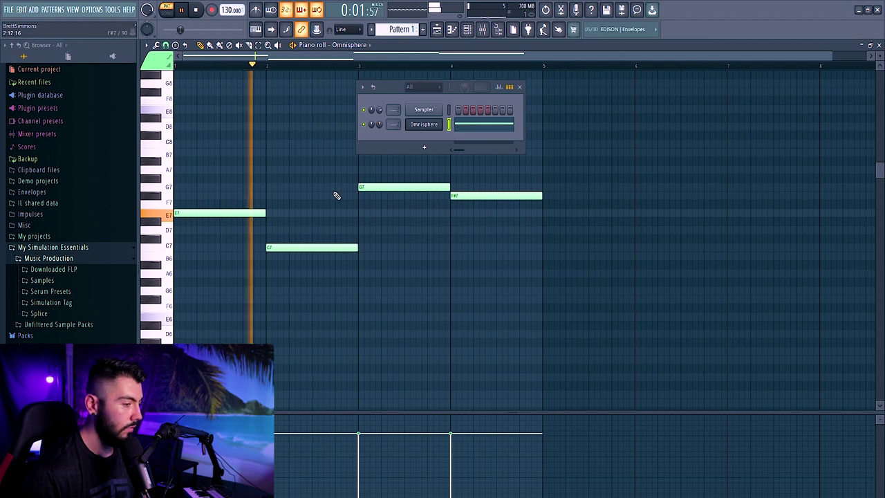
scroll(330, 184, "up", 1)
left_click(178, 213)
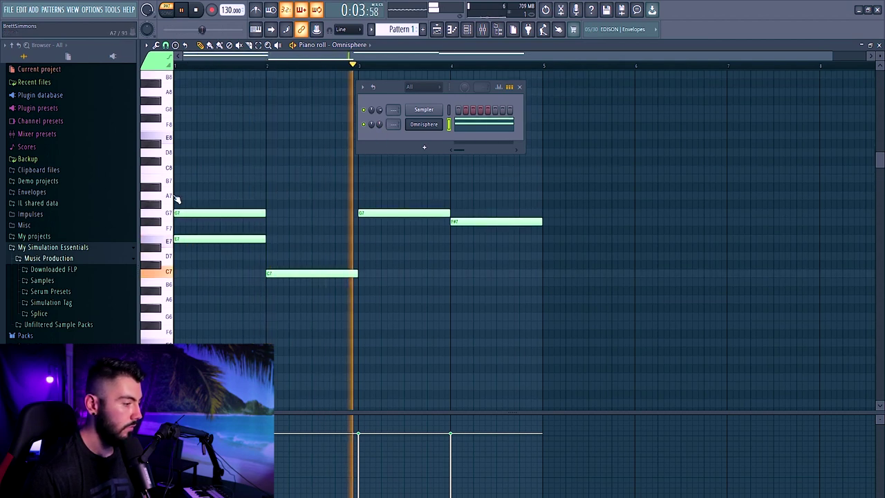
left_click(177, 180)
left_click(272, 241)
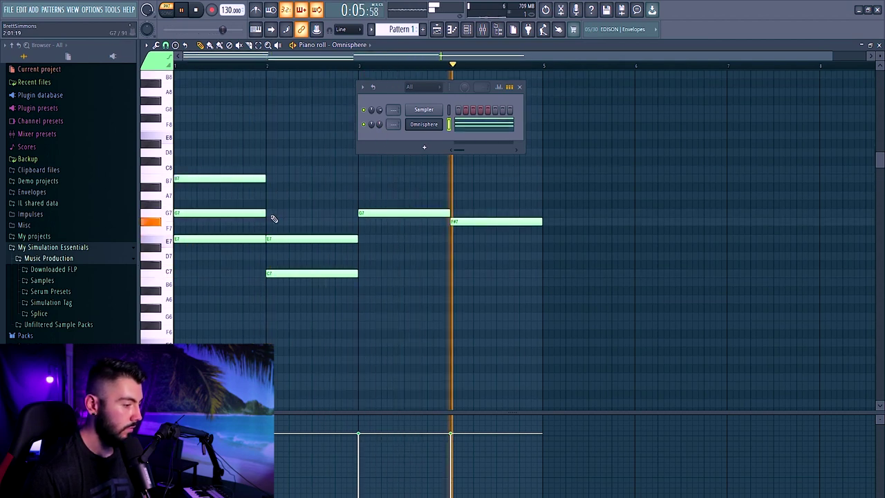
left_click(270, 214)
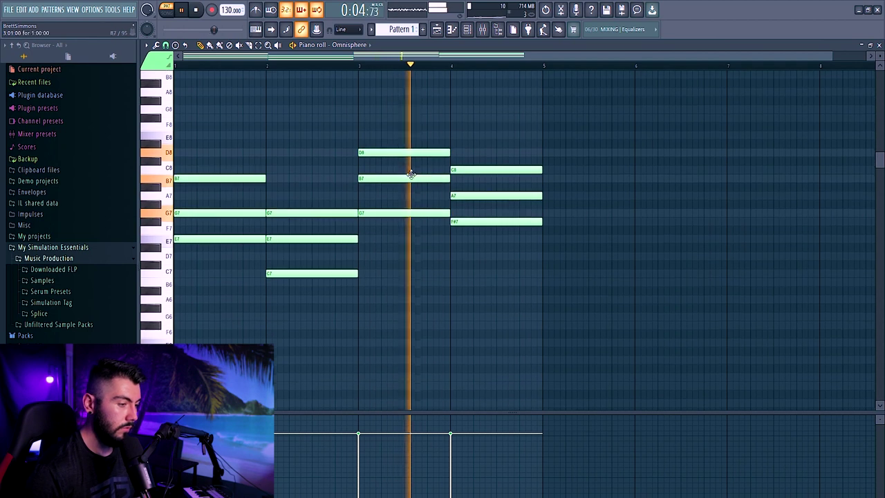
- Drop the D8 note an octave to D7 and pick the last chord's C8
left_click(406, 150)
key("ctrl+Down")
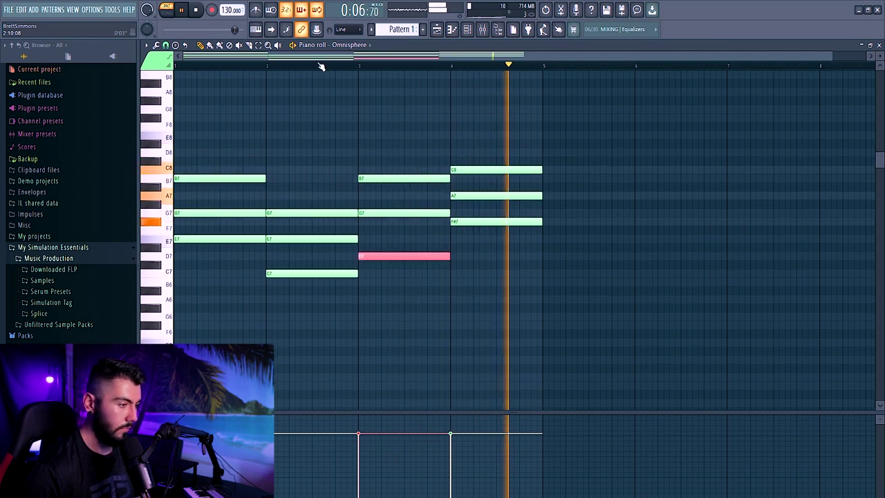
left_click(319, 65)
left_click(445, 108)
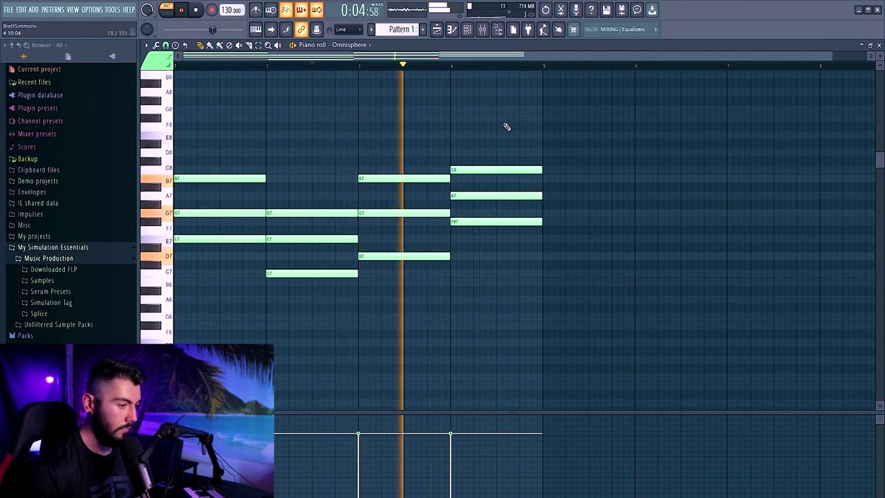
left_click(503, 170)
- Duplicate the four-bar chord progression into bars 5–8
key("space")
key("ctrl+a")
key("ctrl+b")
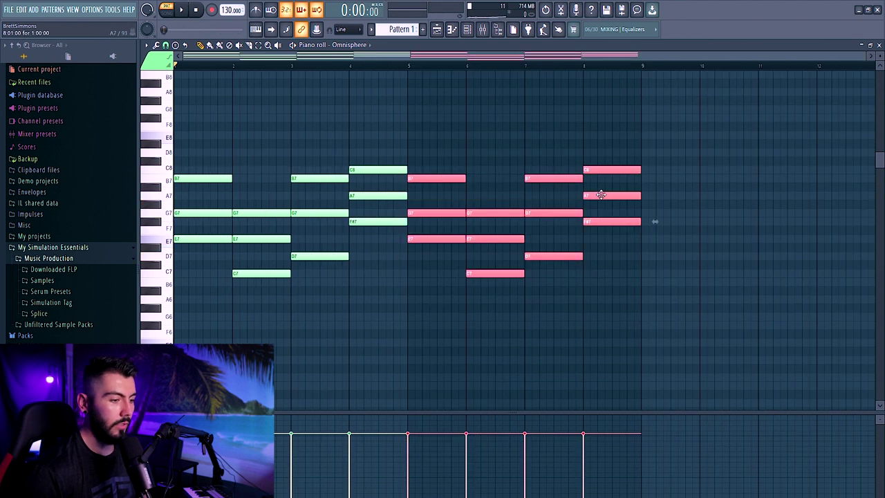
key("ctrl+d")
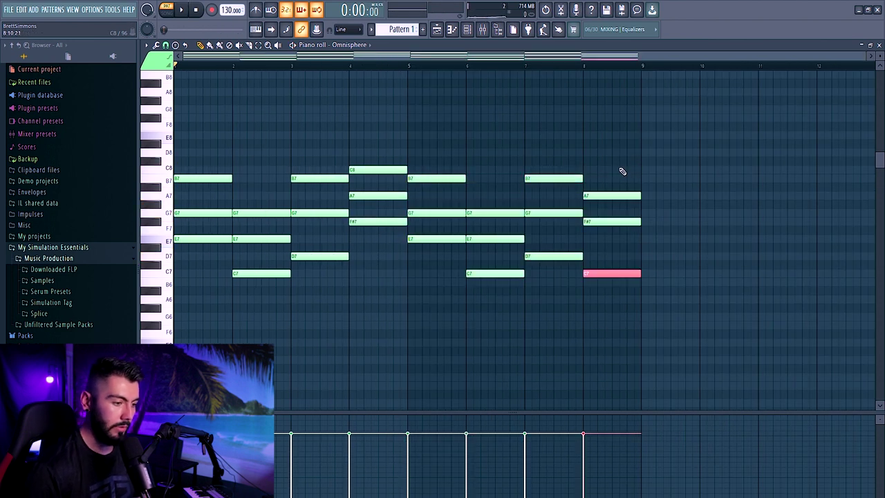
- Lower bar 8's A7 to A6 for an F#7, C7, A6 final chord, then show the add-instrument list
left_click(625, 130)
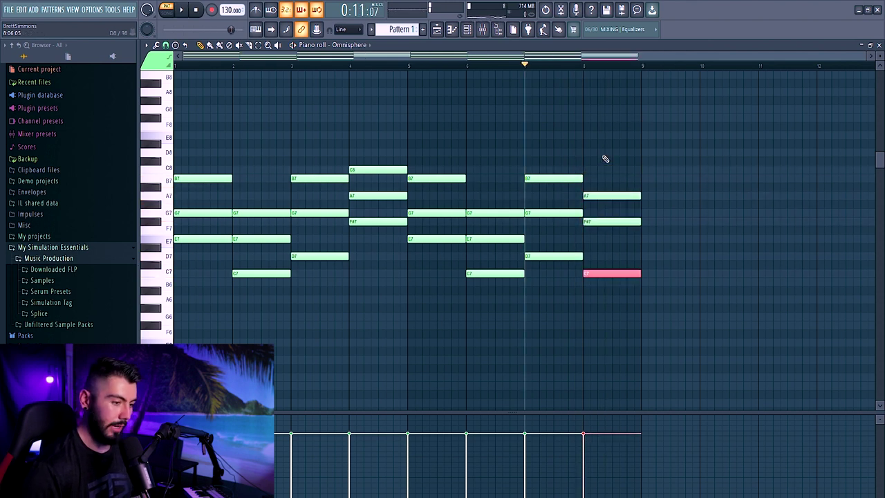
left_click(622, 196)
key("ctrl+Down")
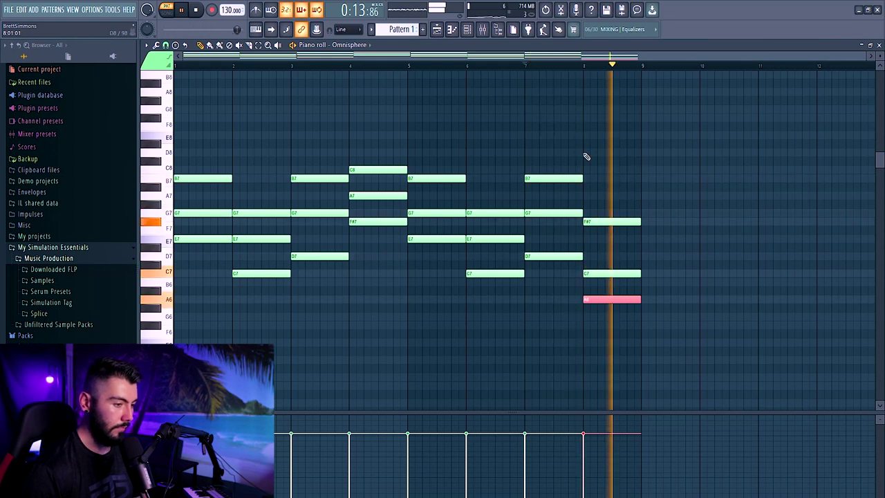
key("ctrl+d")
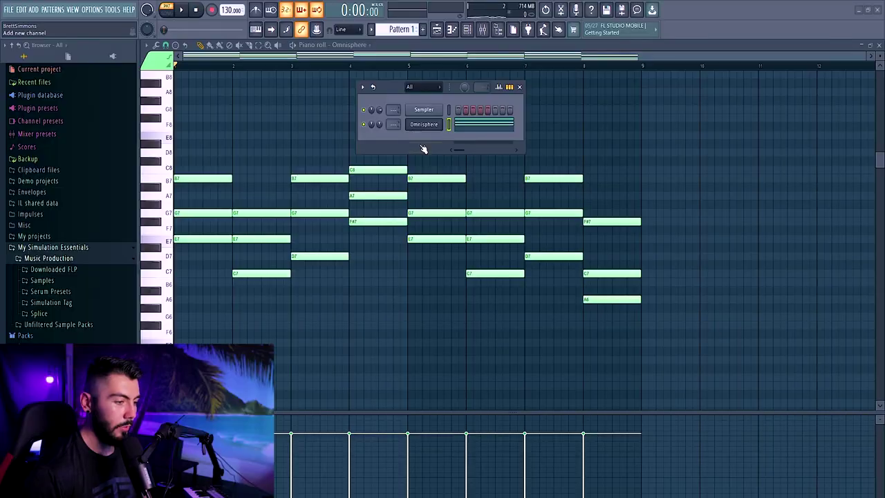
left_click(414, 147)
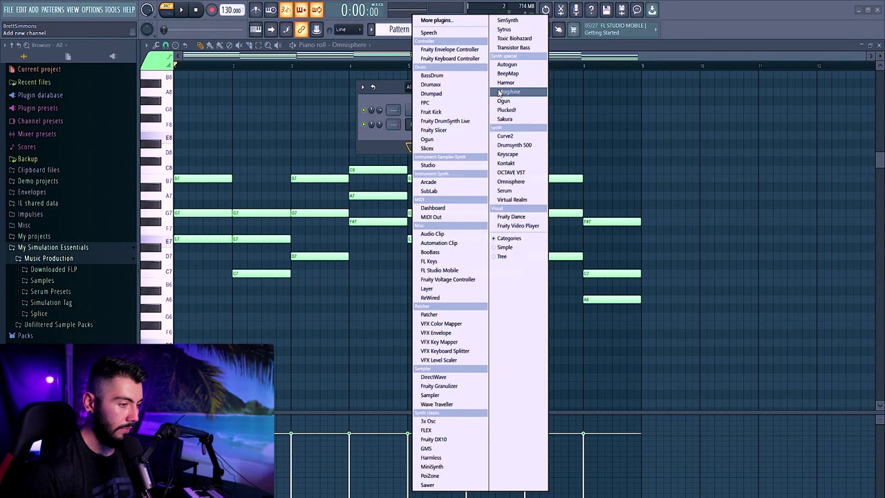
- Add a second Omnisphere doubling the chords an octave lower with the OB6 - Chamber Squares patch
left_click(512, 182)
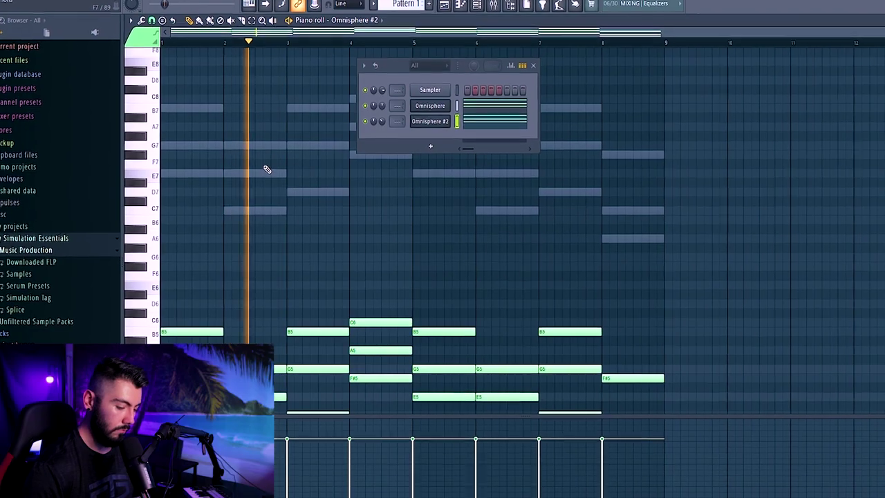
scroll(247, 159, "down", 3)
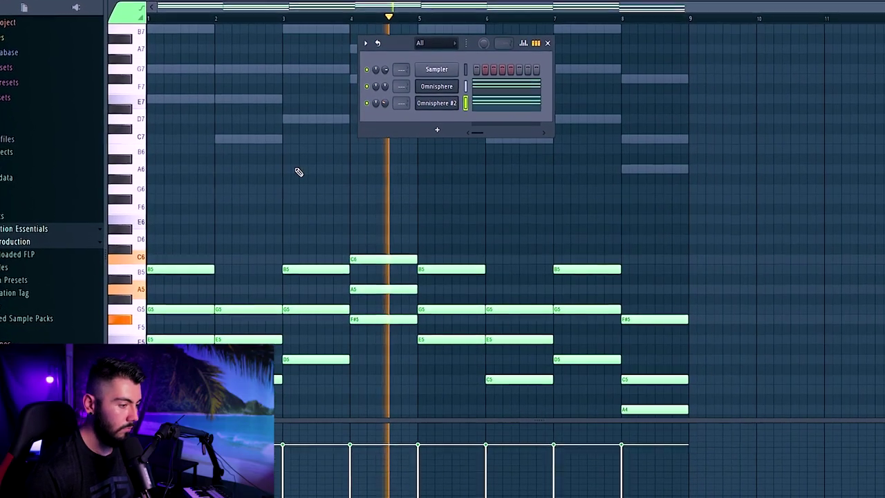
key("space")
scroll(297, 178, "up", 3)
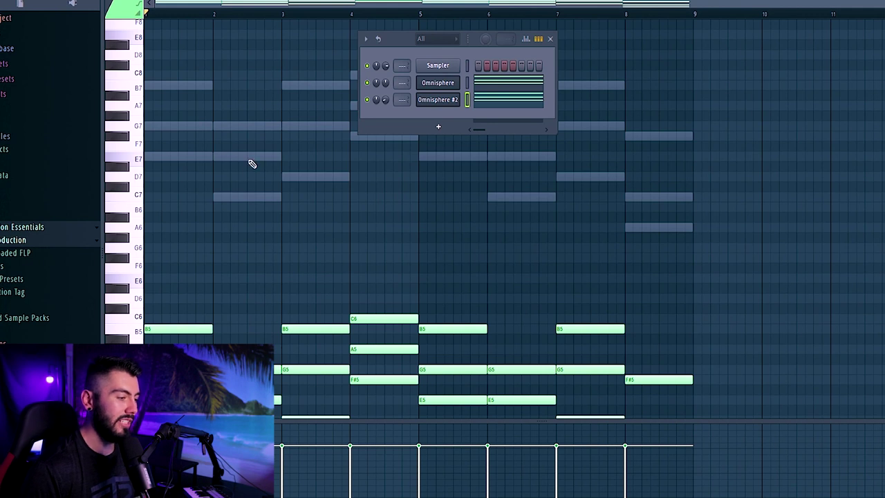
scroll(233, 171, "down", 3)
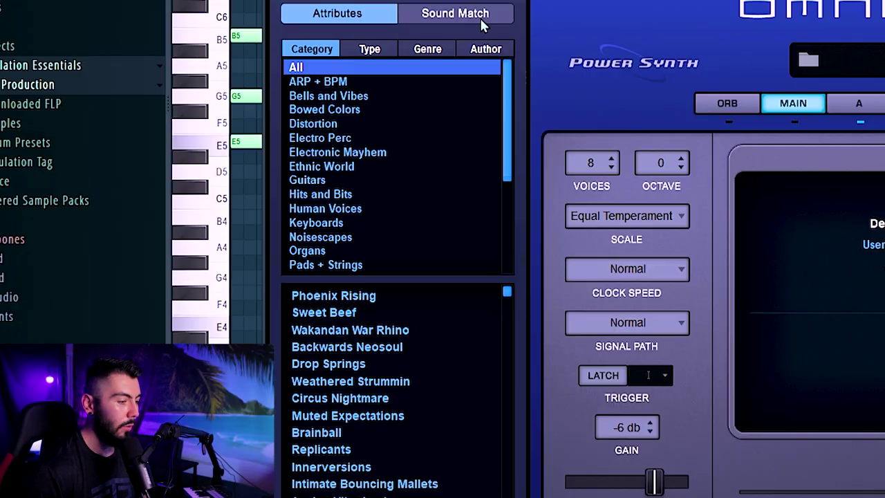
scroll(374, 173, "down", 4)
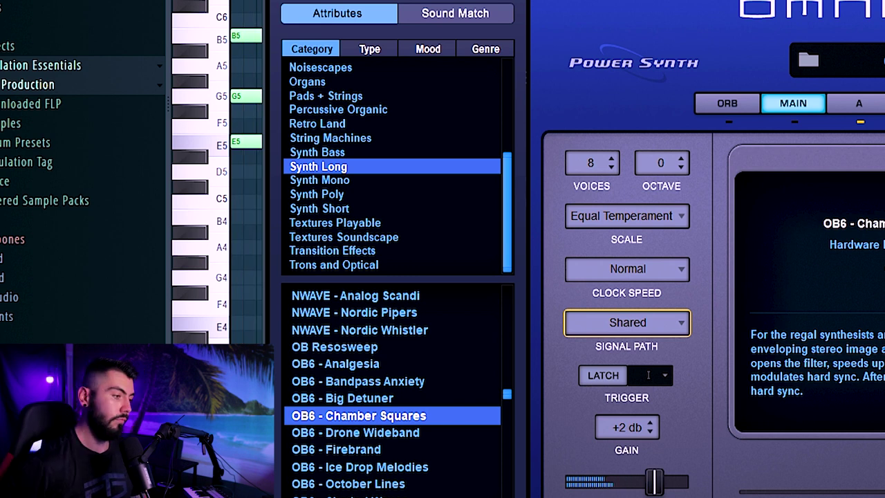
key("F9")
- Route the Omnisphere channels to their own mixer inserts and load ShaperBox2 on insert 3
right_click(298, 249)
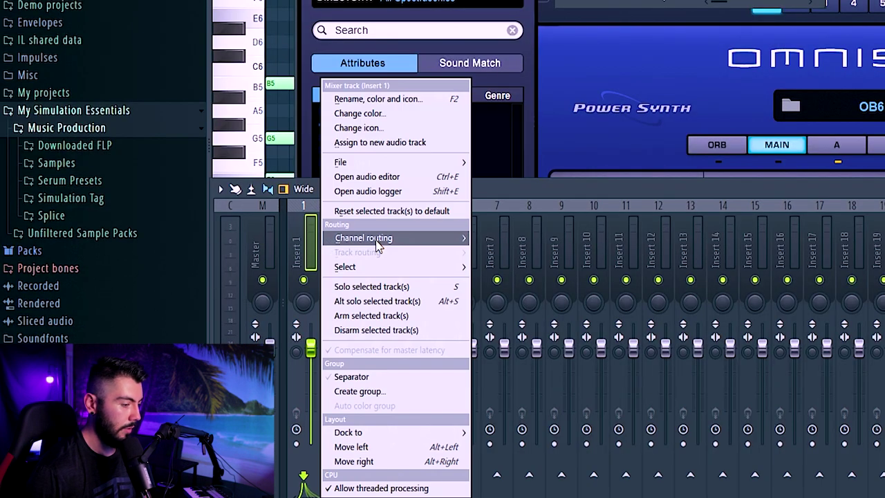
left_click(595, 251)
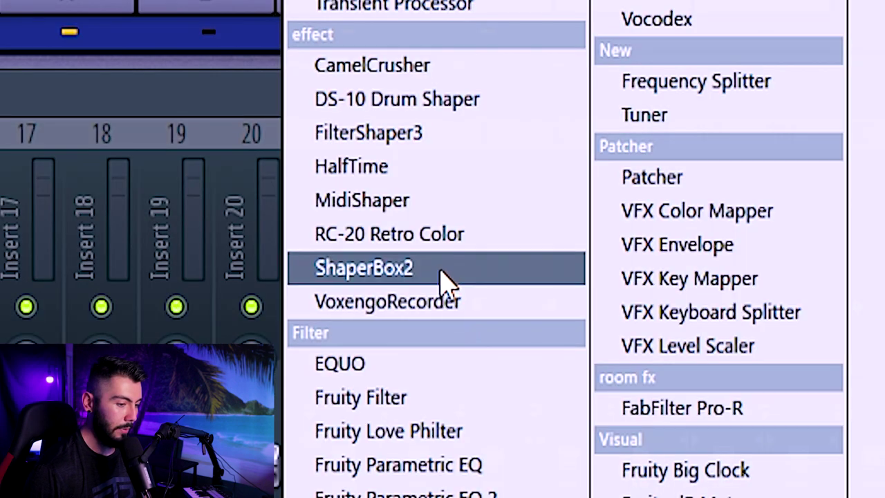
left_click(462, 262)
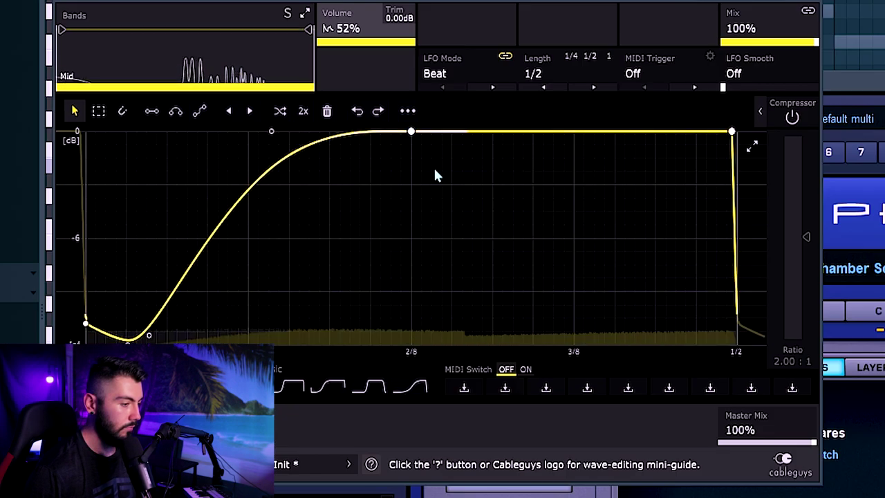
- Set the ShaperBox2 volume length to 1/4 and lower the curve's end to about -2.5 dB
left_click(607, 75)
left_click(585, 273)
left_click_drag(732, 132, 696, 132)
left_click(123, 111)
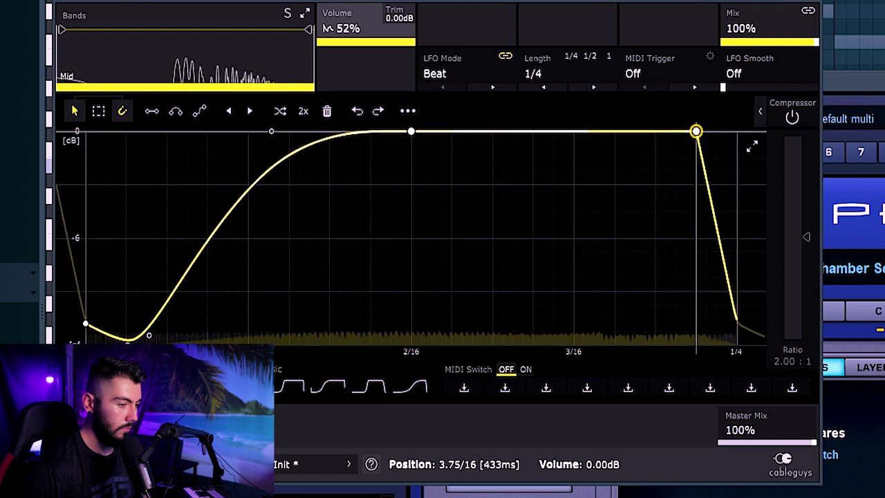
left_click(738, 132)
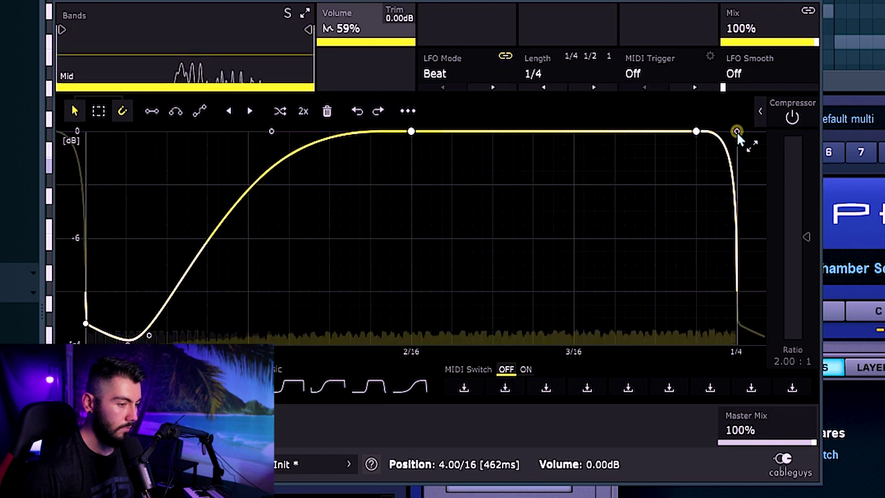
left_click_drag(737, 131, 737, 184)
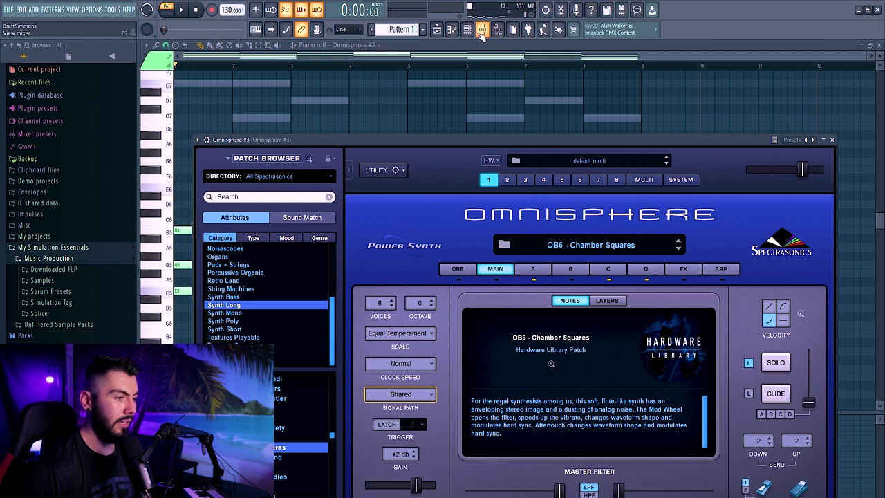
- Add a fourth Omnisphere channel with the Bell Synergies patch from Bells and Vibes
left_click(482, 29)
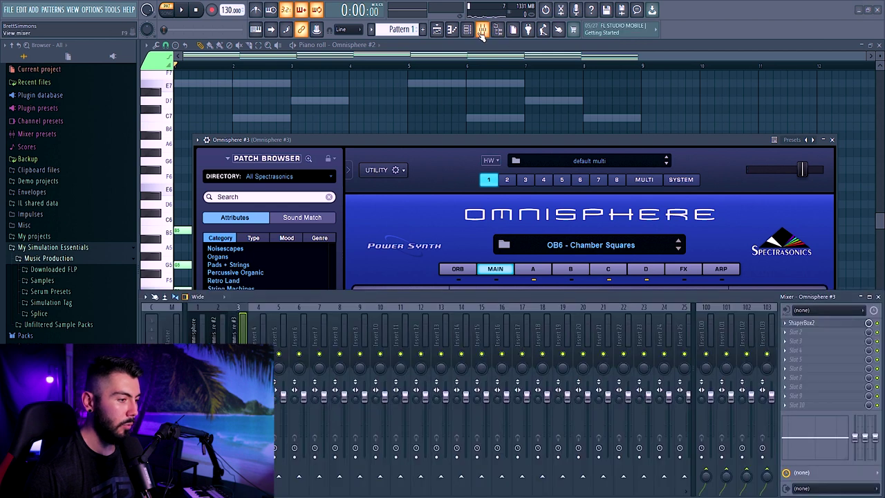
left_click(482, 29)
left_click(467, 29)
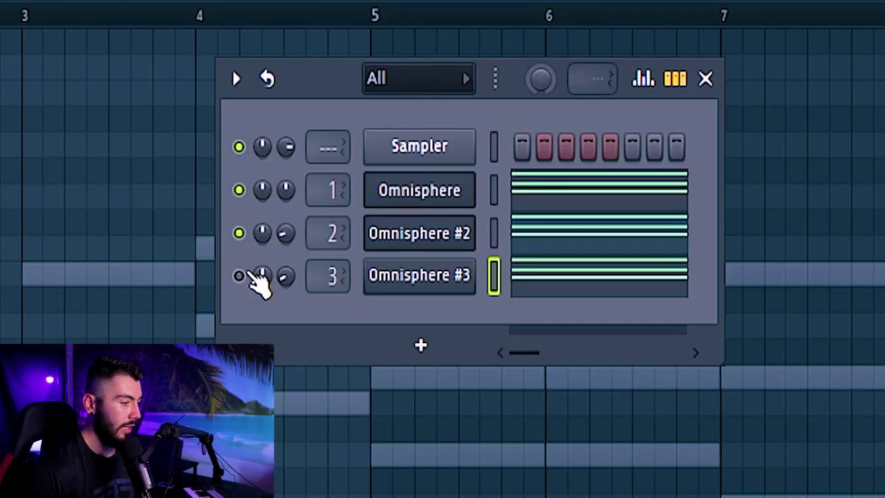
left_click(420, 344)
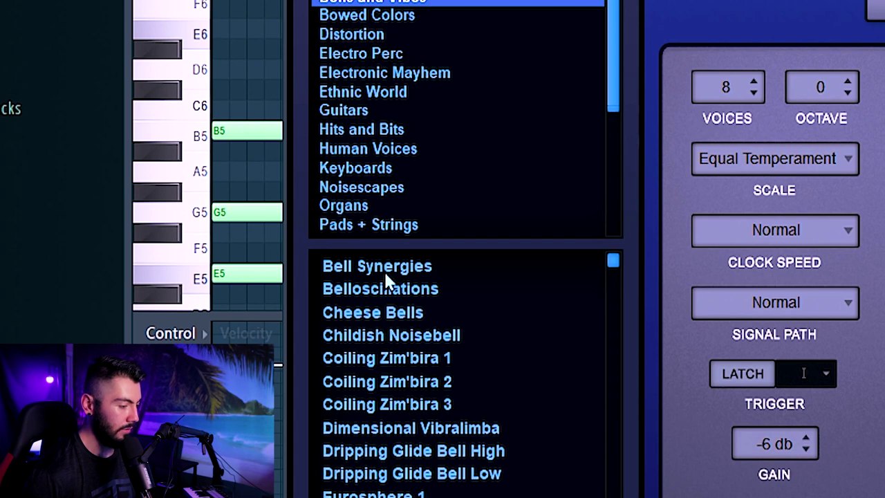
left_click(385, 273)
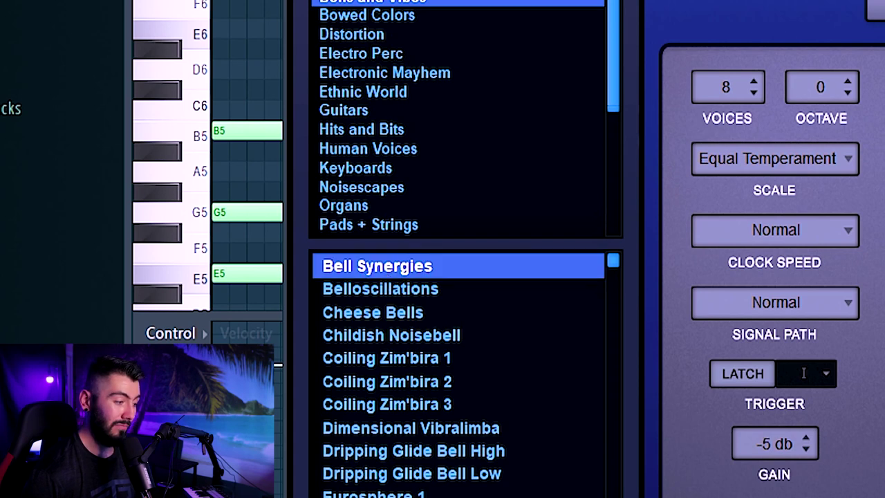
- Open the Omnisphere #4 piano roll and paste the notes in
right_click(428, 168)
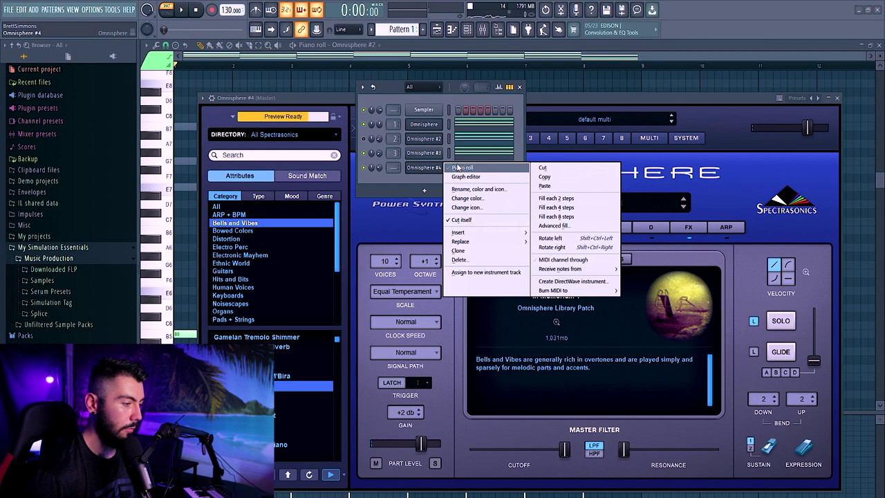
left_click(461, 168)
key("ctrl+v")
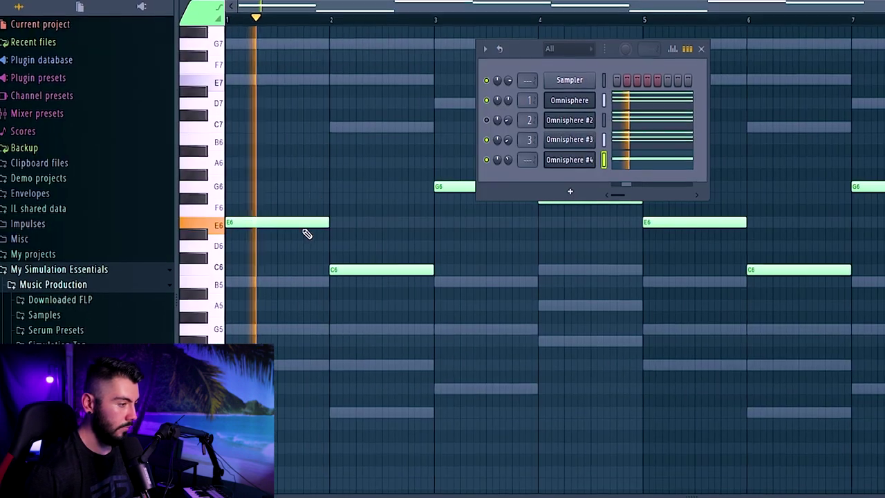
- Edit the Omnisphere #4 melody: add a short G6, split C6 into B5, delete an extra E6, extend F#6
left_click(269, 189)
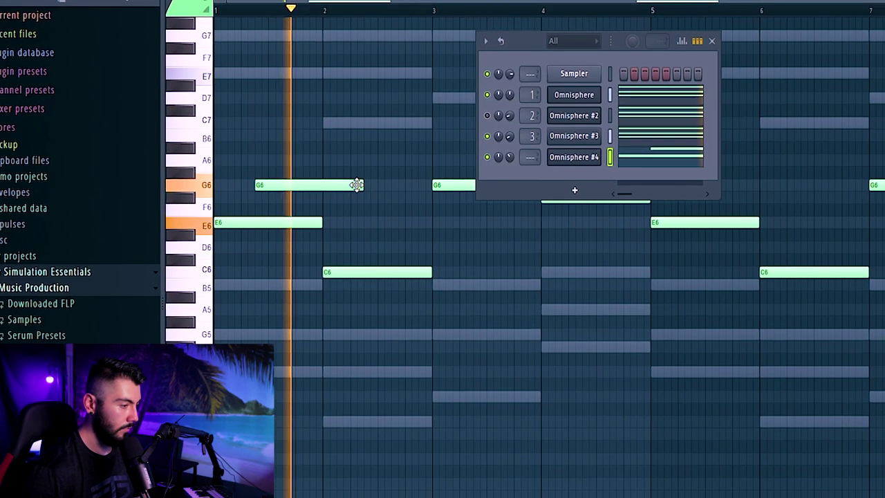
mouse_move(355, 186)
left_mouse_down()
mouse_move(290, 177)
mouse_move(311, 178)
left_mouse_up()
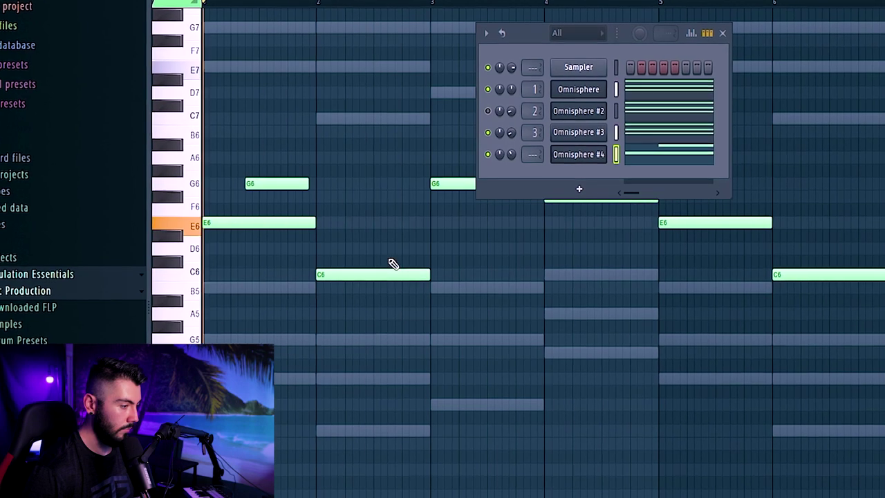
left_click(385, 274)
left_click_drag(392, 276, 389, 290)
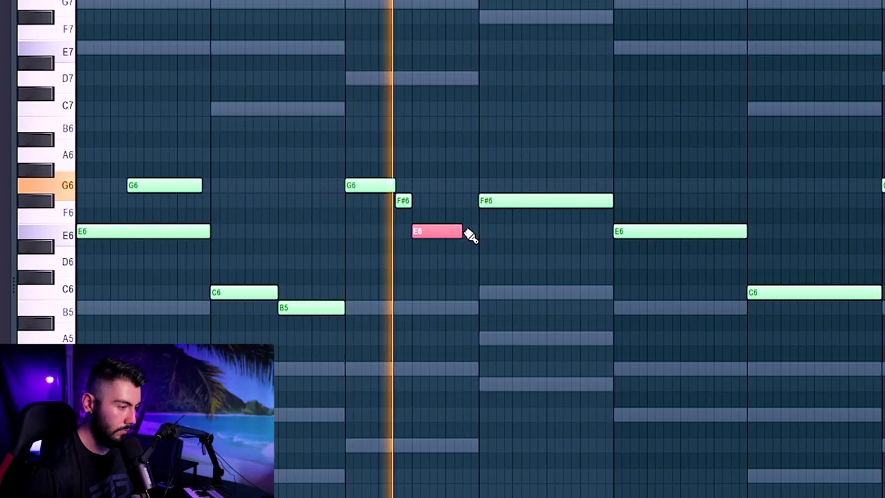
right_click(454, 232)
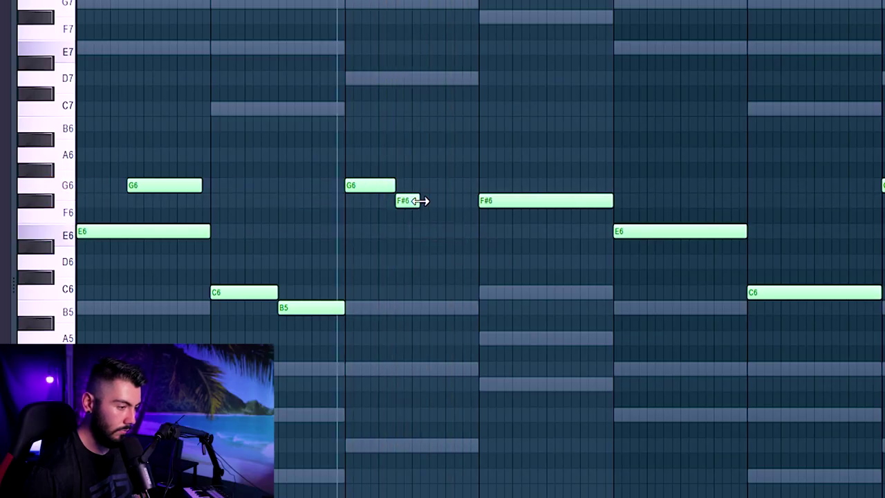
left_click_drag(470, 200, 478, 201)
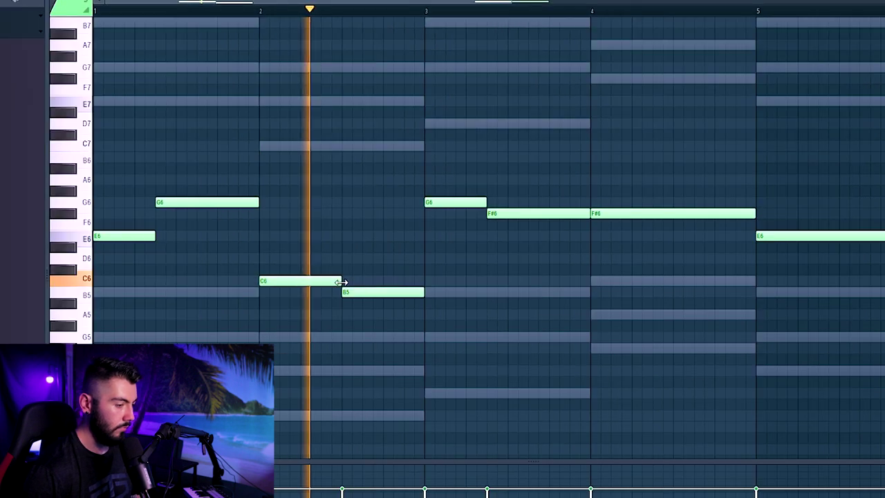
left_click_drag(351, 293, 330, 292)
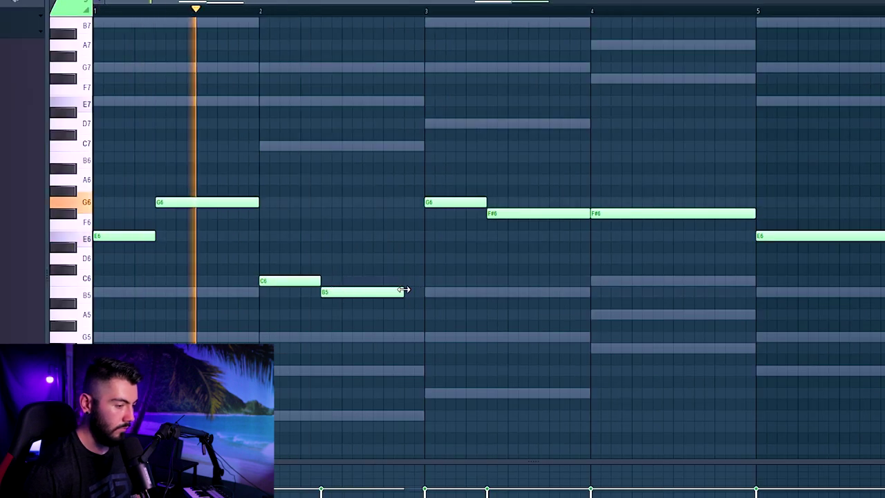
left_click_drag(404, 293, 424, 292)
- Play back the melody with the Omnisphere #4 instrument, then close the channel rack and mixer
scroll(379, 256, "down", 2)
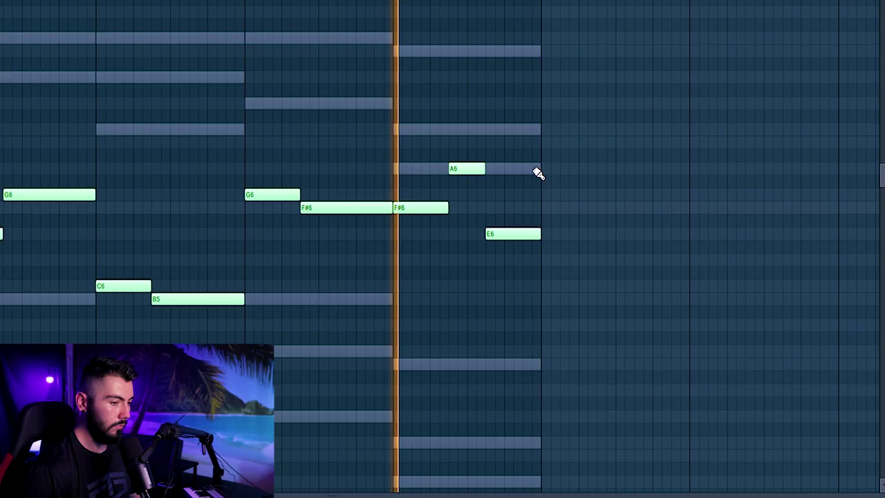
scroll(327, 263, "down", 2)
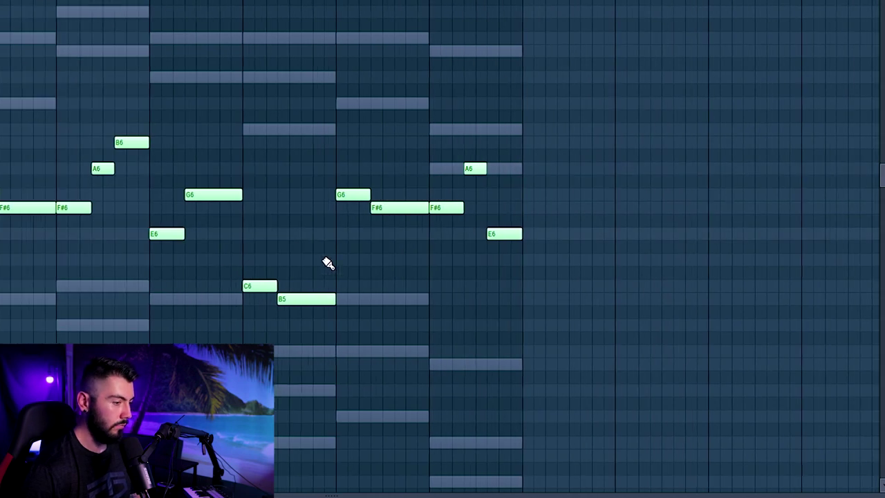
key("space")
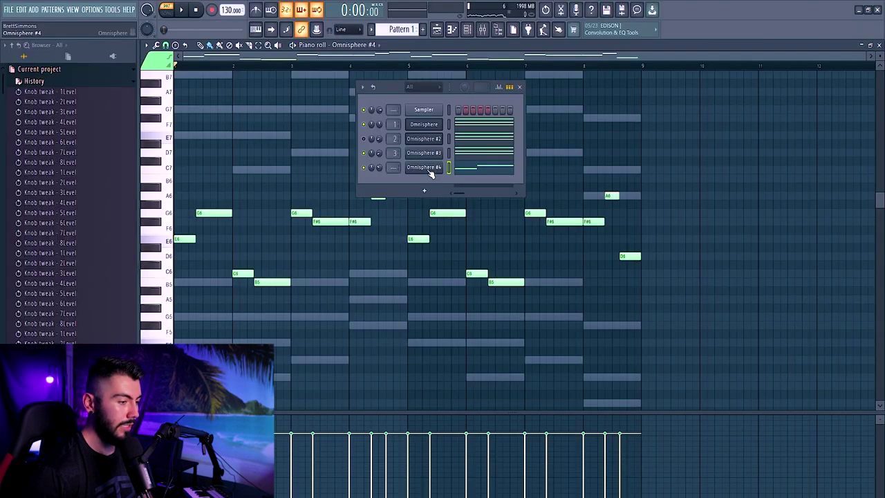
left_click(426, 169)
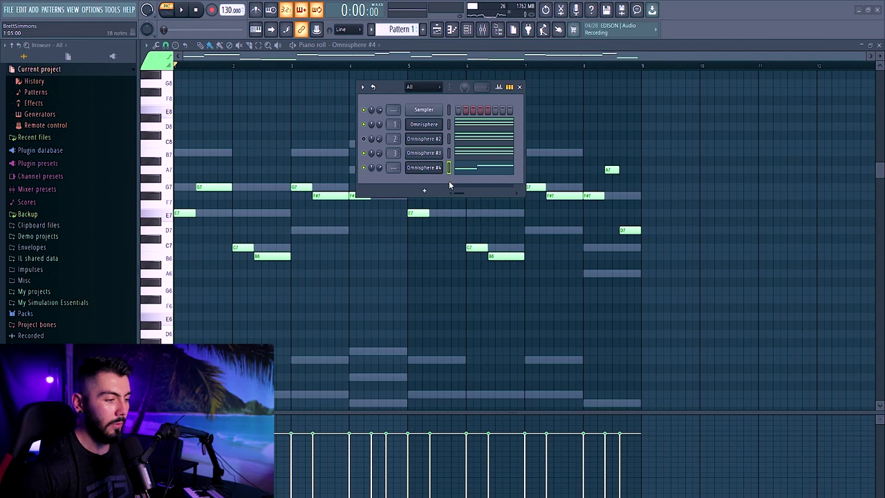
left_click(522, 87)
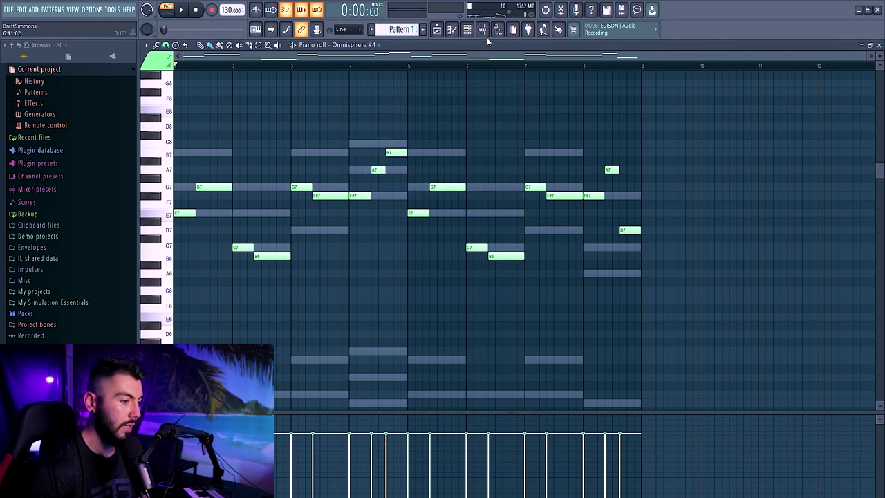
left_click(483, 30)
left_click(483, 30)
left_click(468, 29)
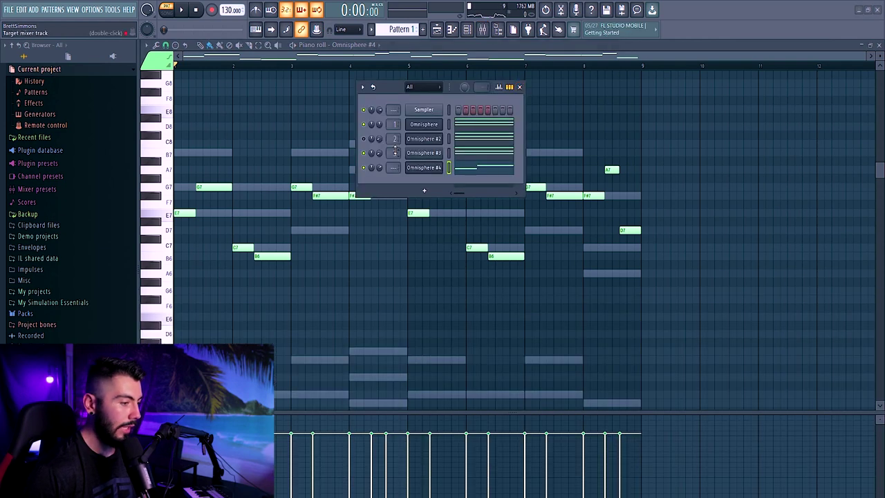
left_click(520, 88)
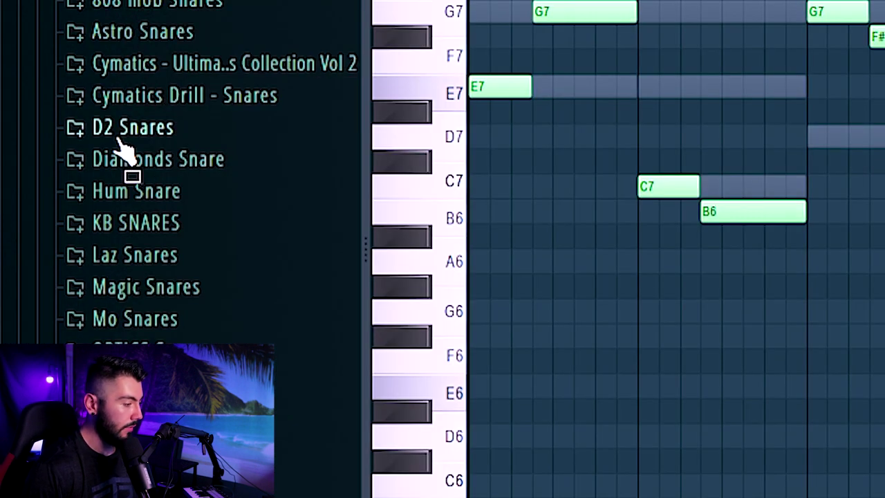
- Expand and then collapse the Diamonds Snare sample folder in the browser
left_click(127, 157)
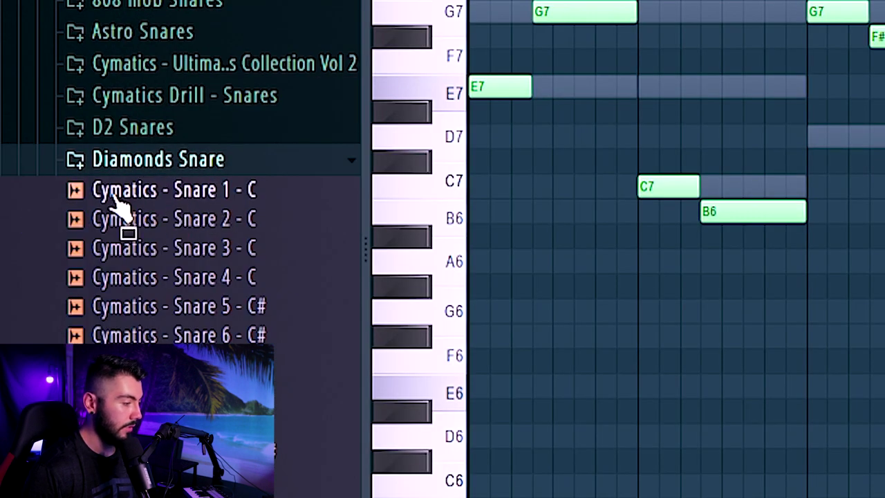
left_click(152, 165)
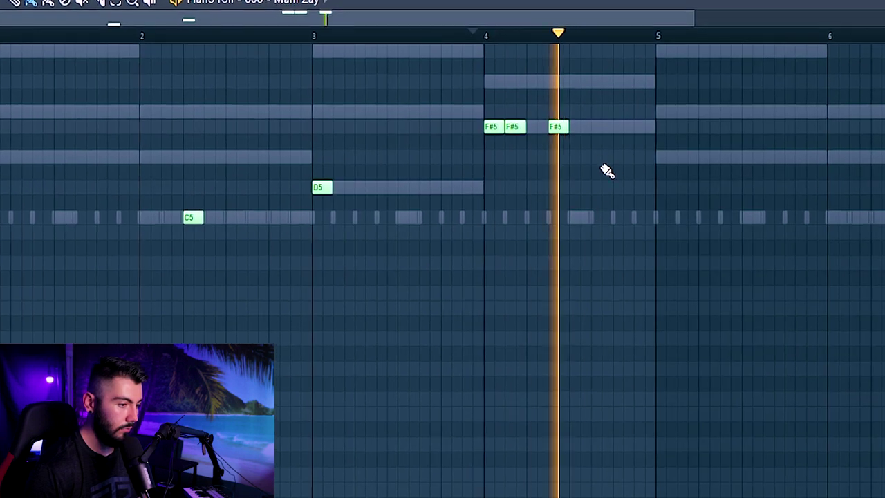
- Paint 808 notes F#5, E5 and G5 around bar 5, deleting the extra F5
left_click(602, 154)
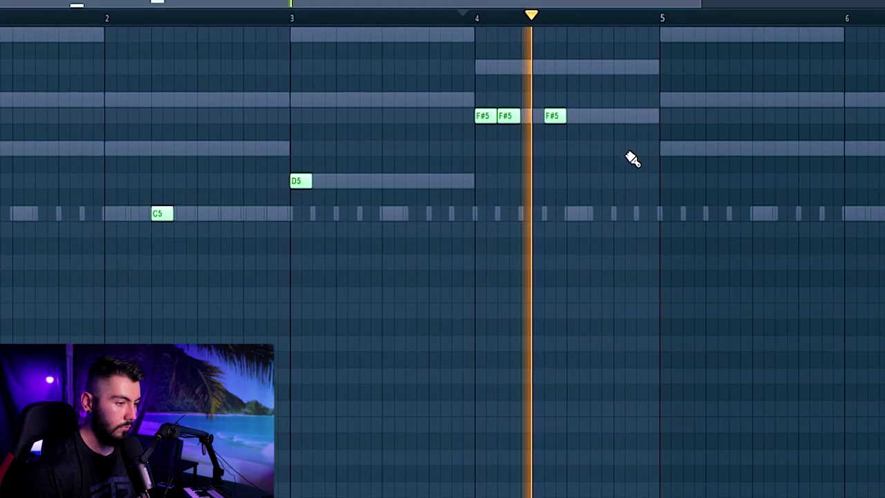
left_click(641, 154)
left_click(672, 93)
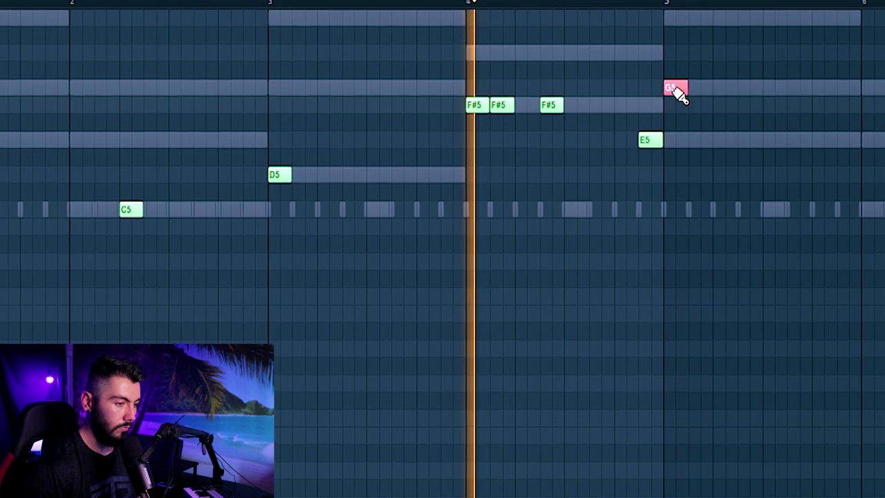
left_click_drag(655, 127, 675, 127)
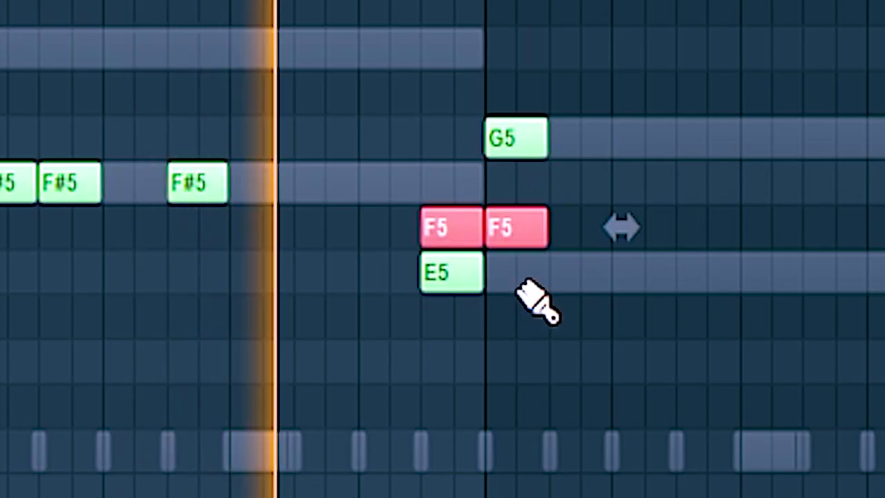
right_click(515, 228)
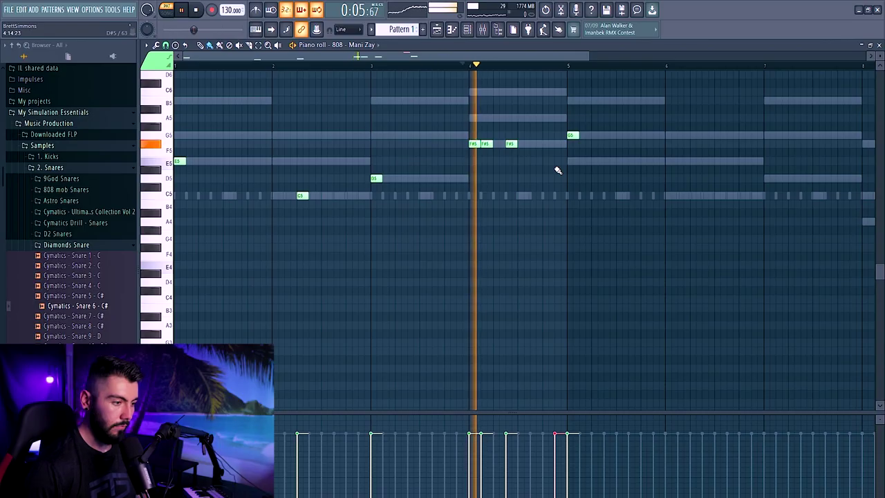
scroll(558, 170, "up", 3)
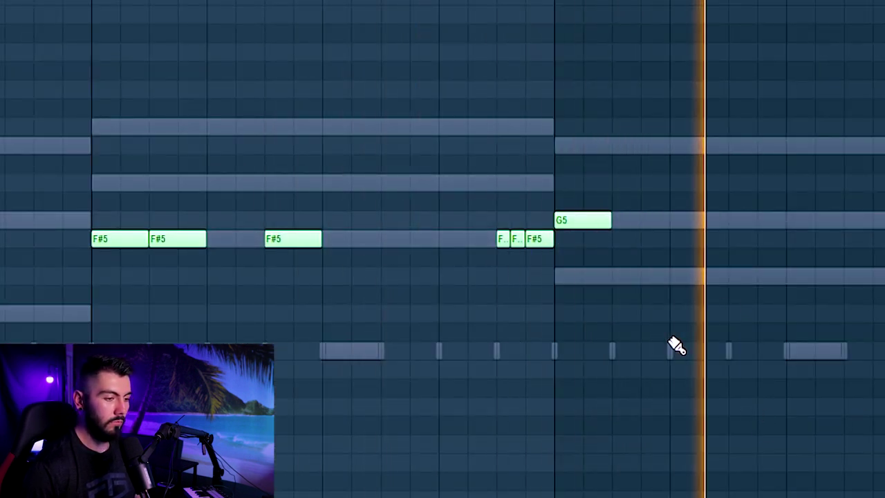
scroll(672, 346, "down", 2)
left_click(675, 222)
scroll(675, 276, "down", 2)
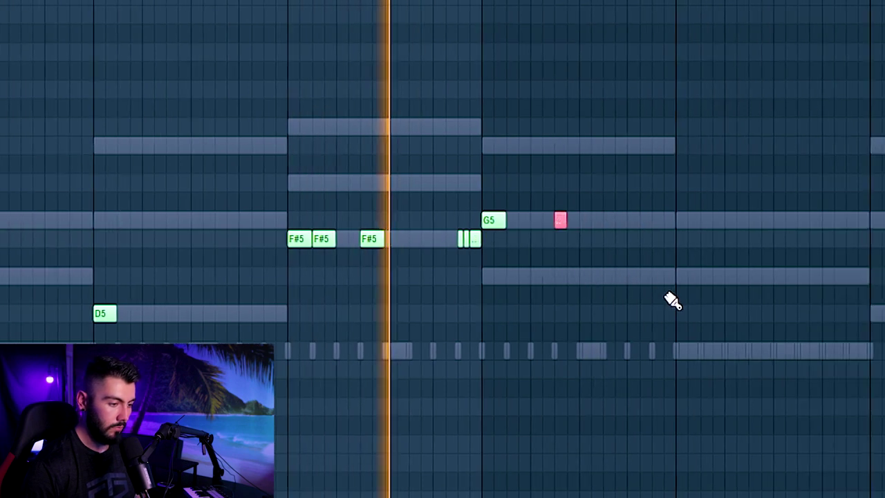
scroll(671, 301, "up", 3)
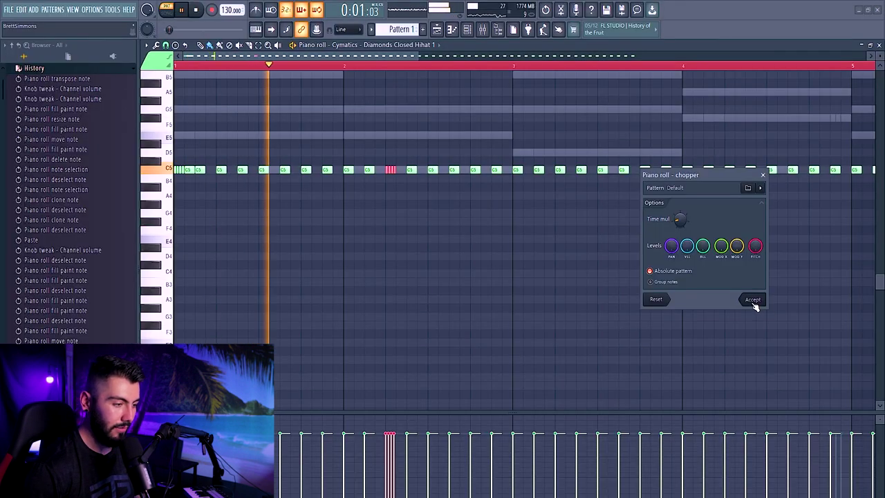
- Chop the selected C5 hi-hat notes into rolls with Alt+U and accept them
left_click(752, 300)
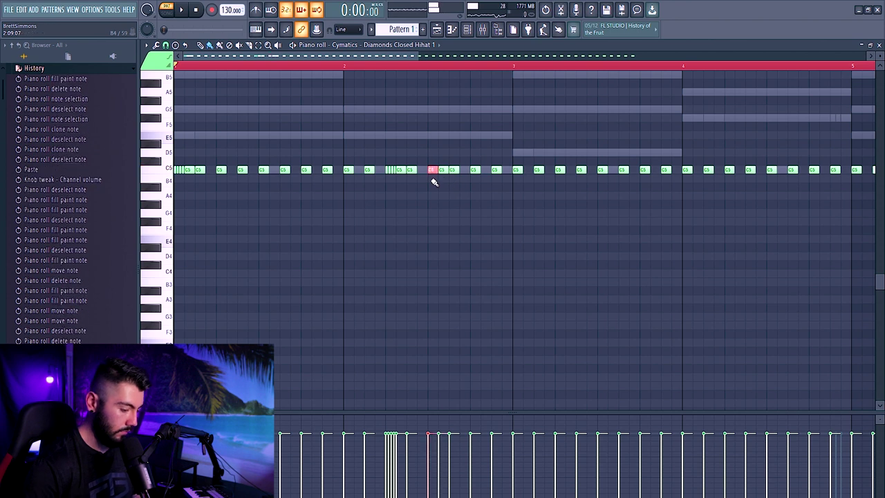
key("ctrl+u")
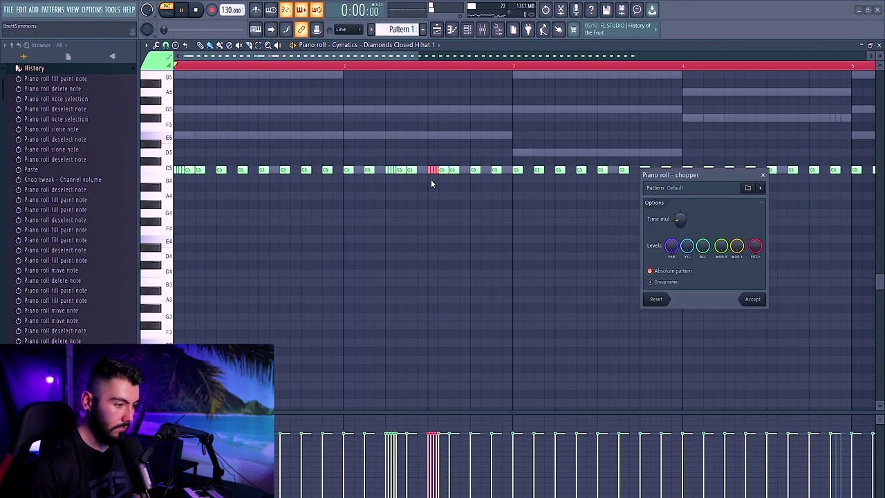
left_click(752, 299)
scroll(507, 262, "up", 1)
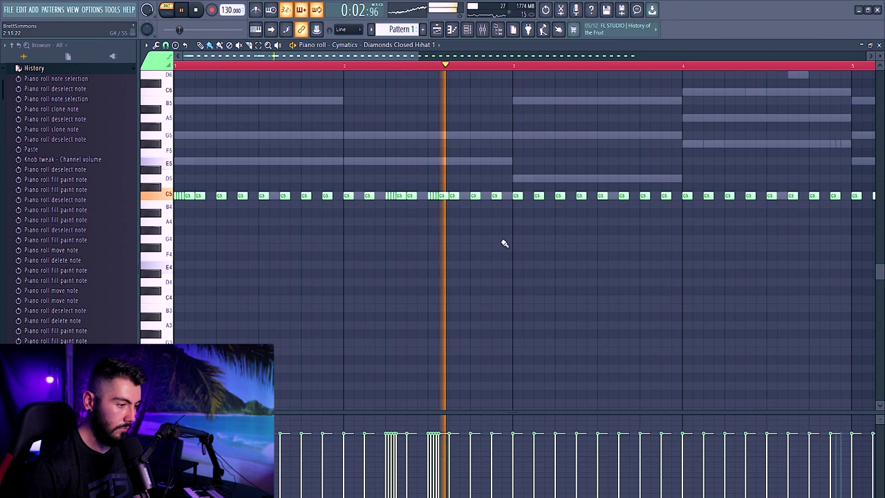
- Paint C4 hi-hat hits, raise a note pair to E5, then paste and remove a copy
left_click_drag(511, 208, 531, 207)
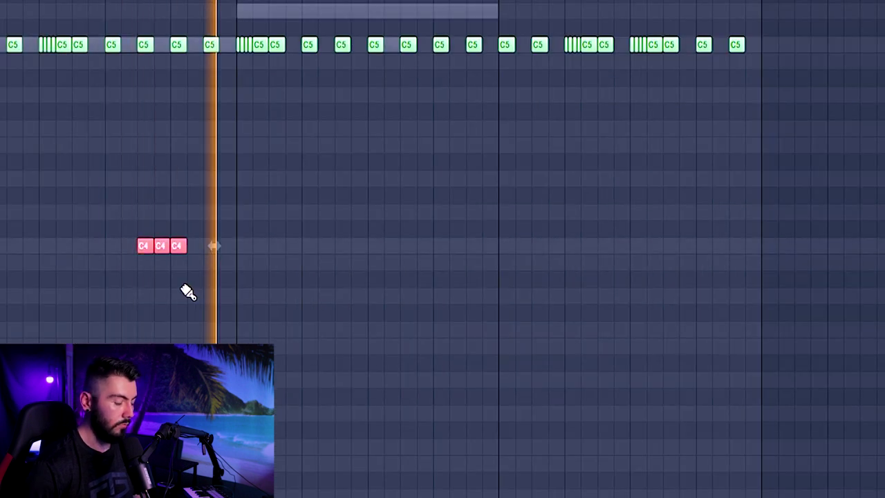
left_click(474, 246)
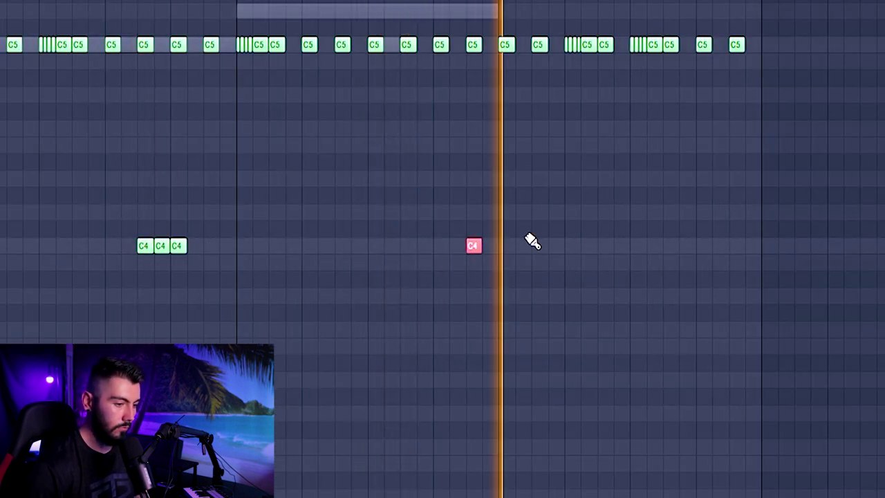
left_click(737, 246)
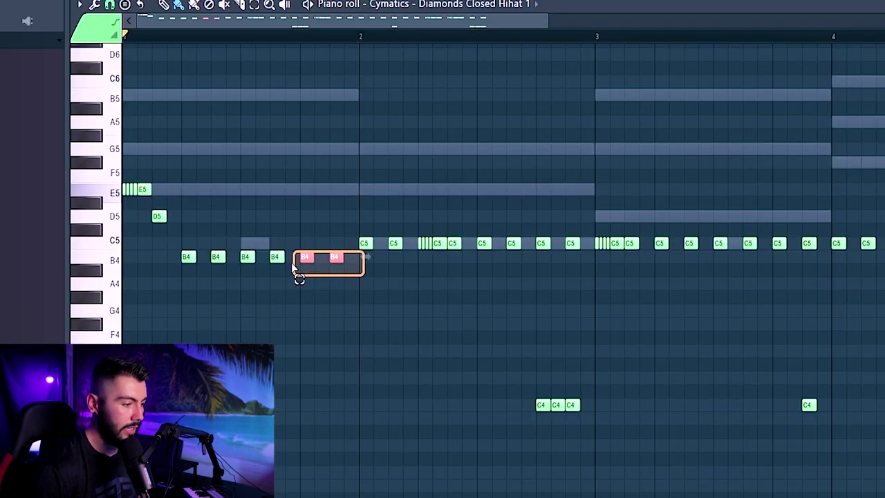
key("shift+Up")
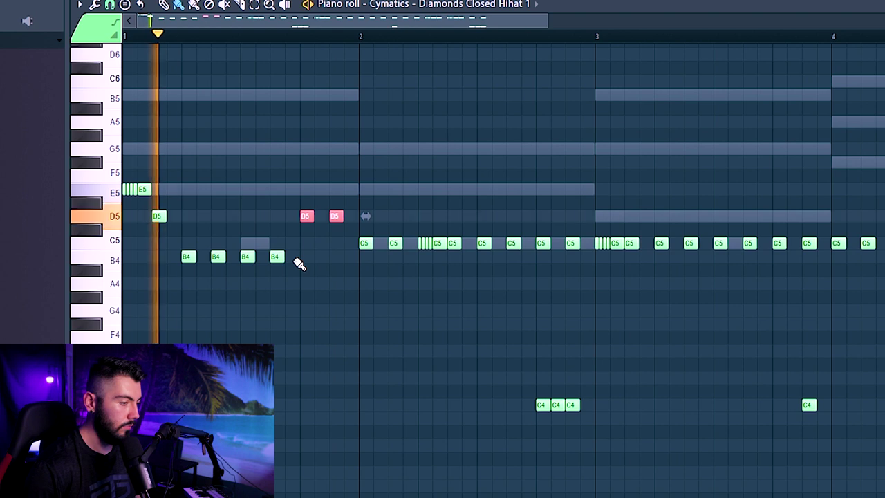
key("ctrl+v")
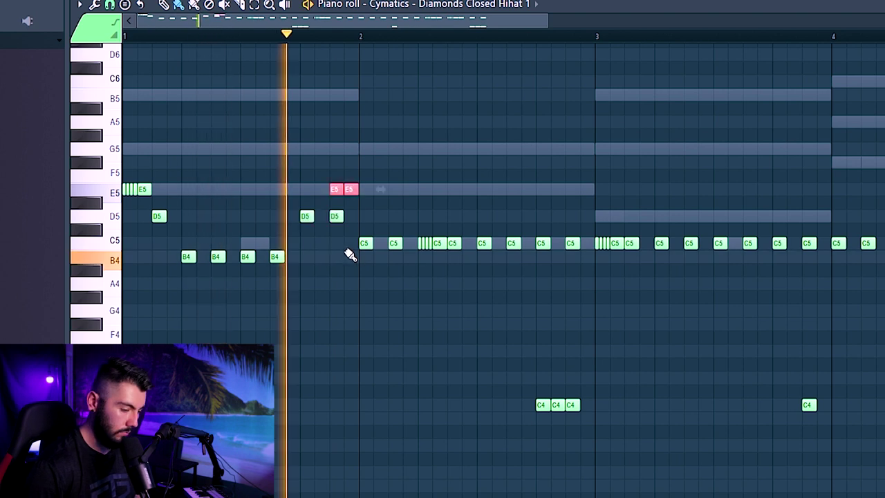
right_click(350, 191)
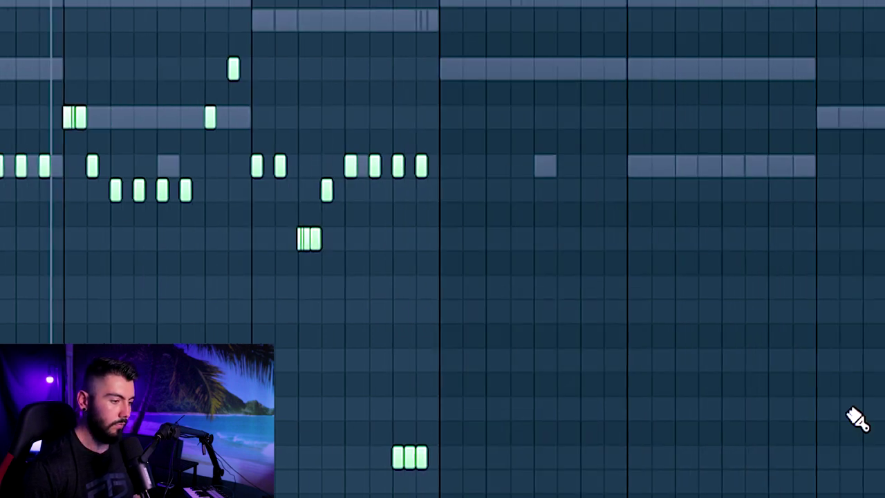
- Place sparse Sanctuary Percussion Shot 3 hits around the melody's ghost notes, deleting one trial hit
key("ctrl+a")
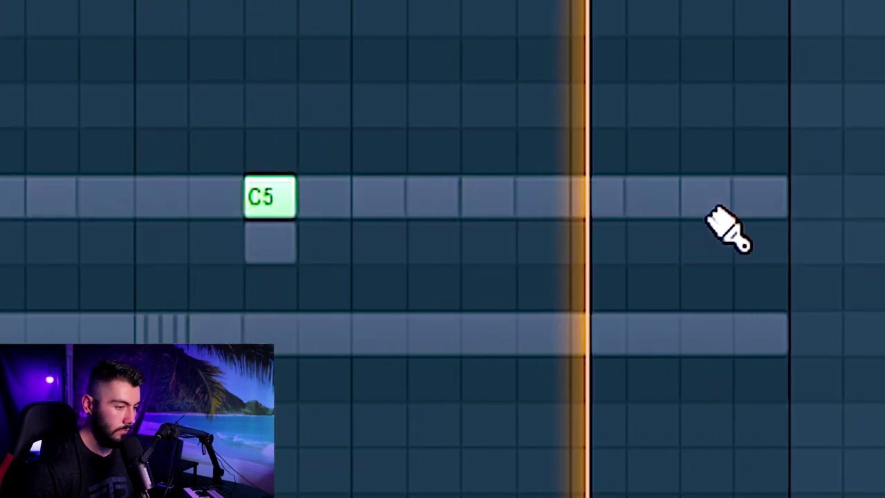
left_click(706, 202)
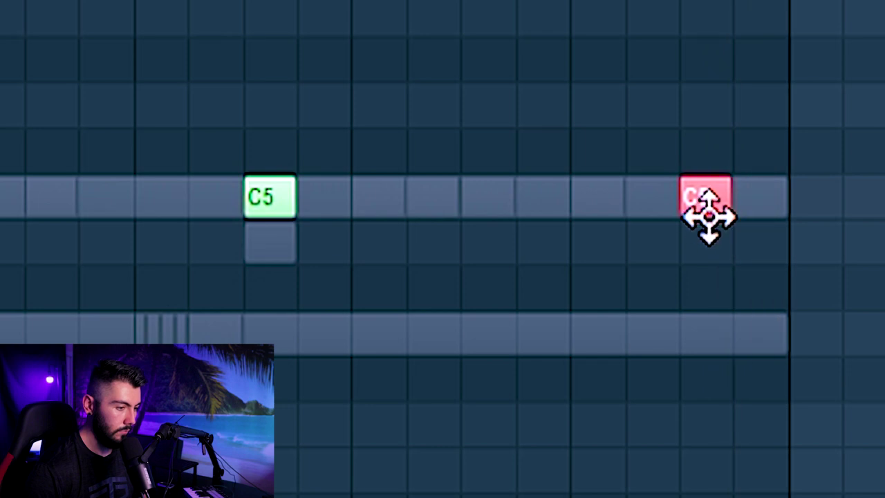
left_click(487, 200)
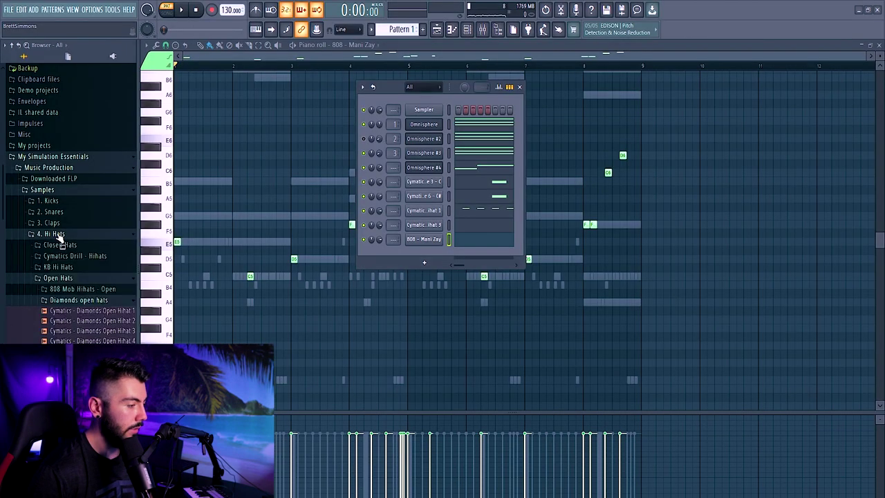
left_click(54, 212)
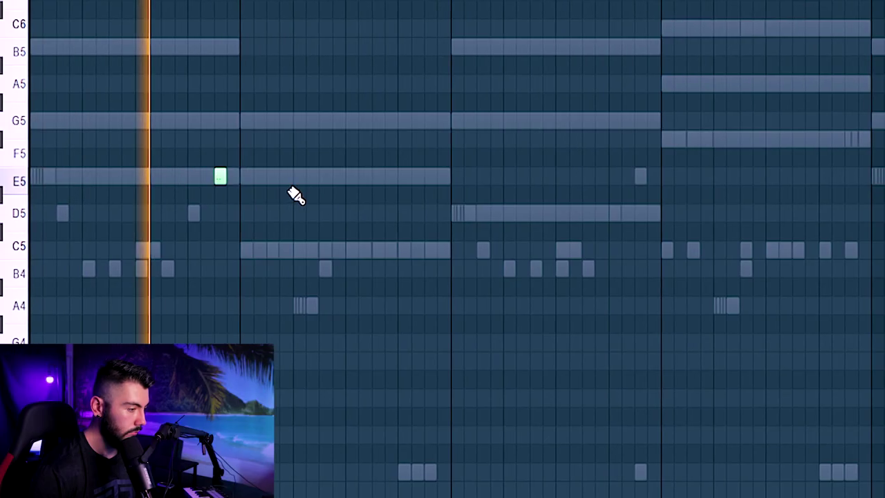
left_click(252, 178)
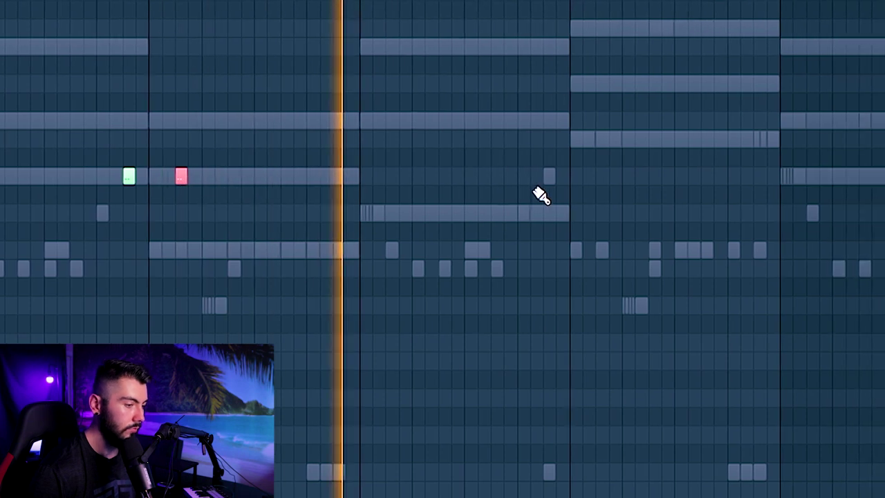
left_click(550, 177)
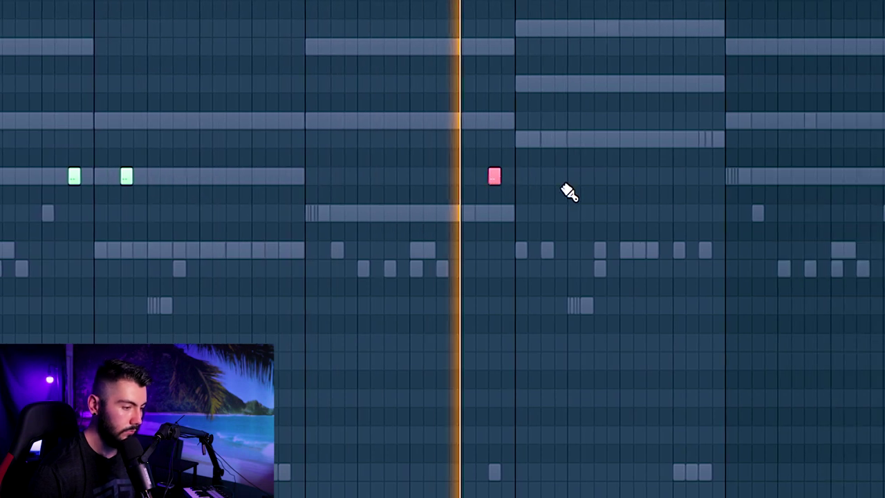
left_click(532, 177)
right_click(531, 176)
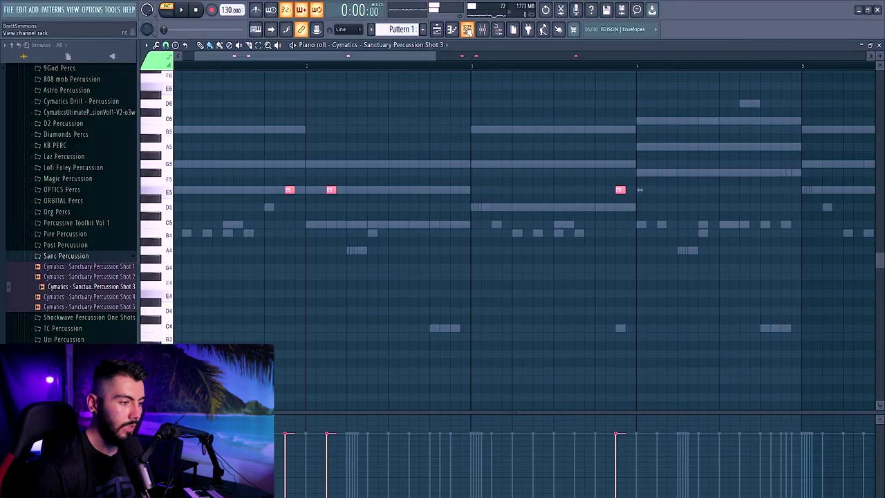
left_click(470, 29)
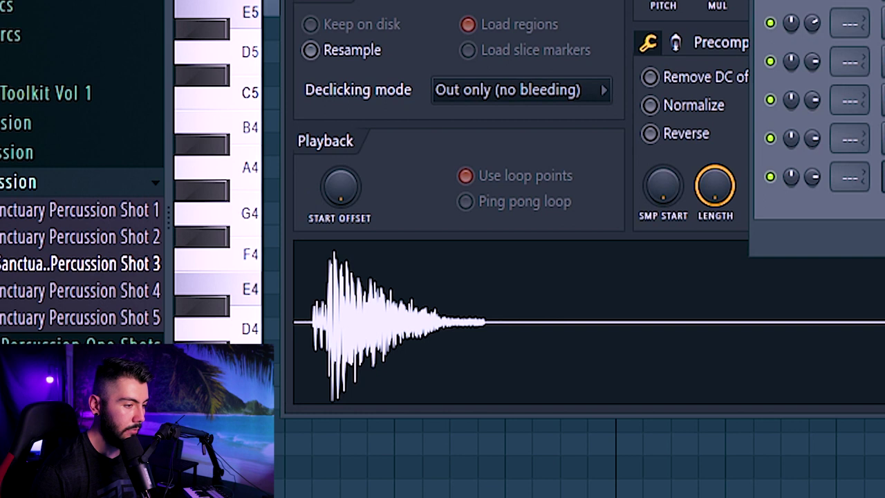
key("F6")
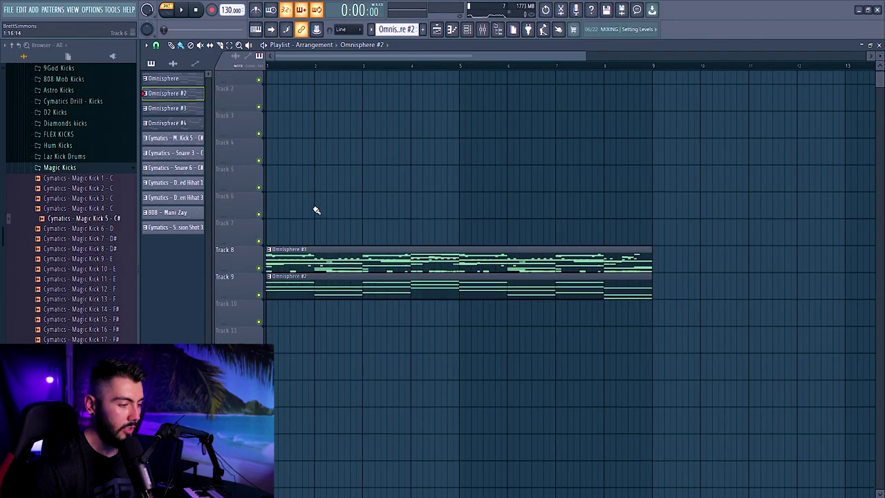
- Move the Omnisphere #3 clip up to Track 10 and the drum clip below the melody tracks
scroll(316, 207, "down", 3)
left_click(302, 270)
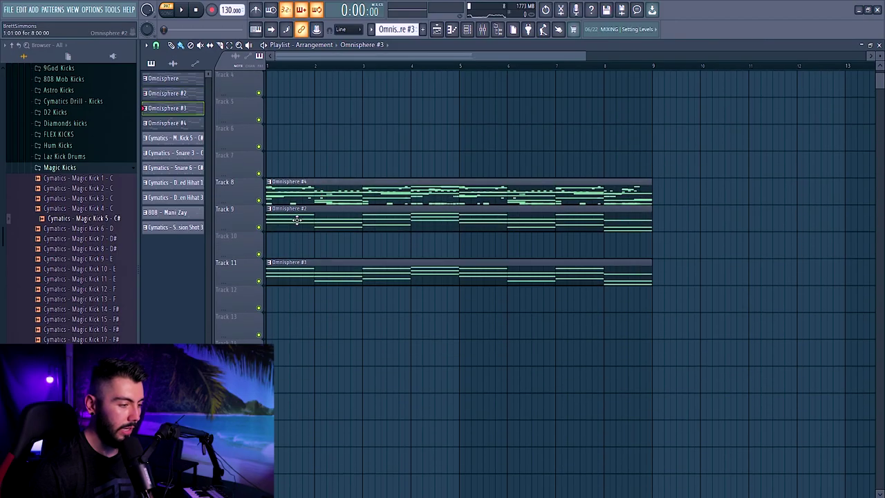
left_click_drag(303, 270, 300, 242)
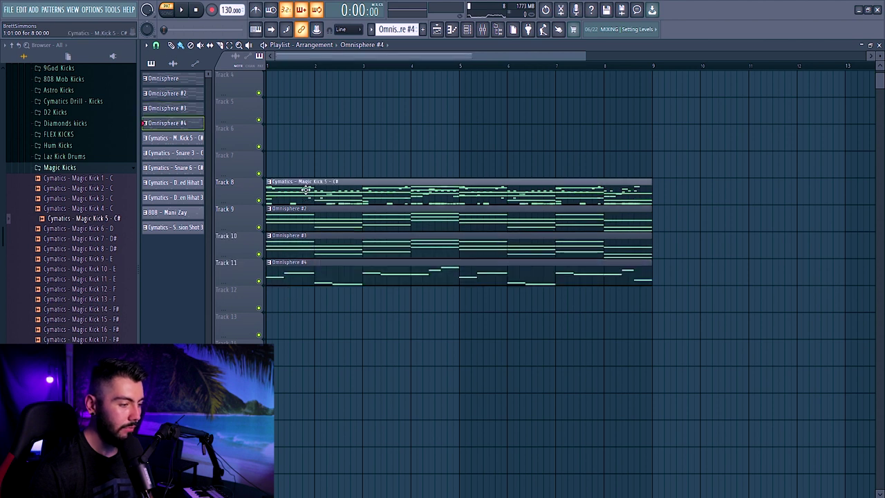
left_click_drag(310, 181, 291, 322)
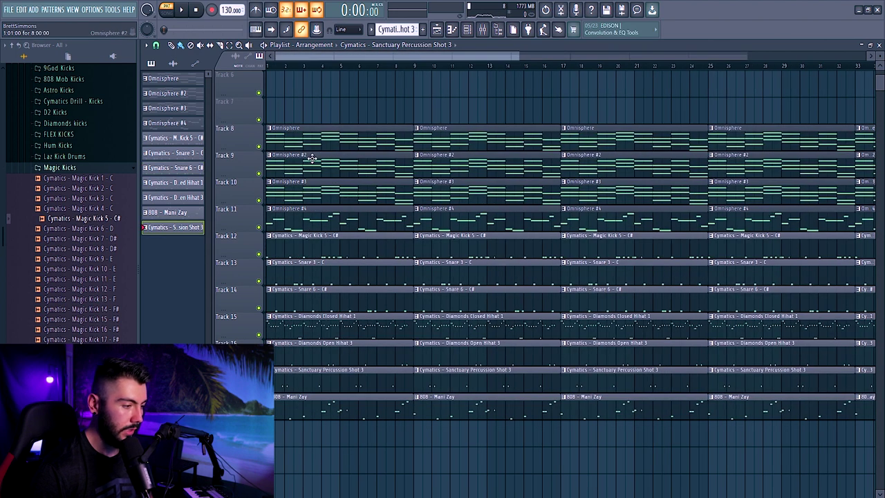
- Remove the drums and 808 from bars 1–8, the first Omnisphere #3 clip, and second-section drums
left_click_drag(269, 233, 414, 415)
key("Delete")
scroll(302, 128, "up", 2)
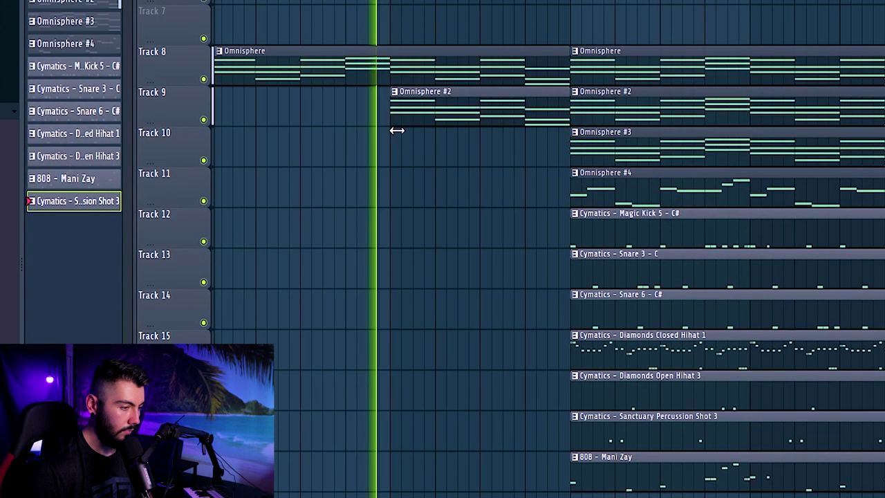
scroll(397, 130, "down", 2)
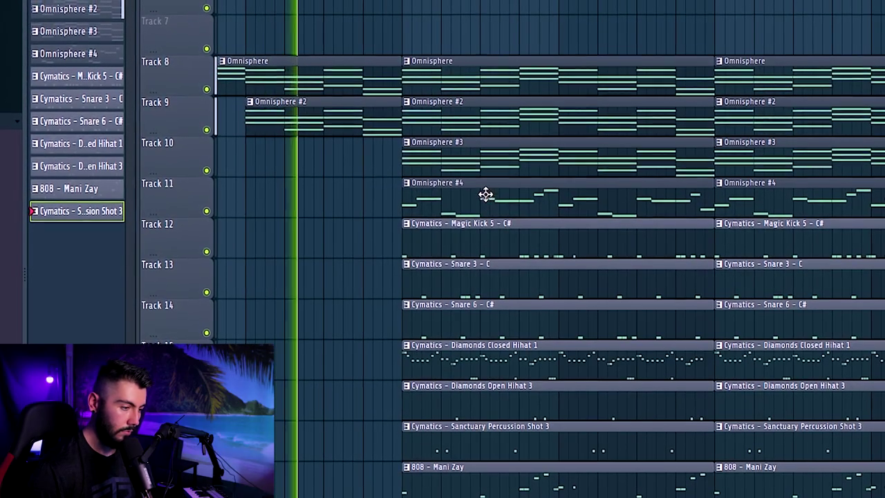
right_click(485, 156)
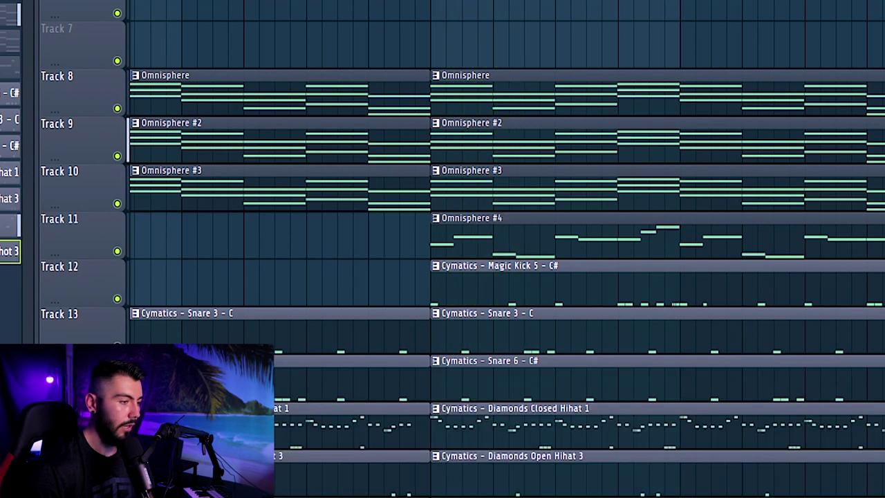
scroll(311, 70, "down", 2)
scroll(573, 312, "up", 2)
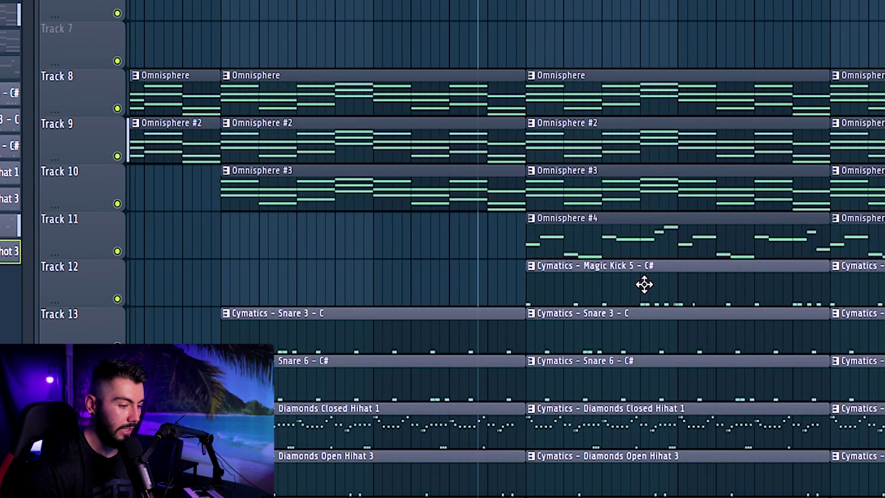
key("Delete")
scroll(830, 284, "up", 2)
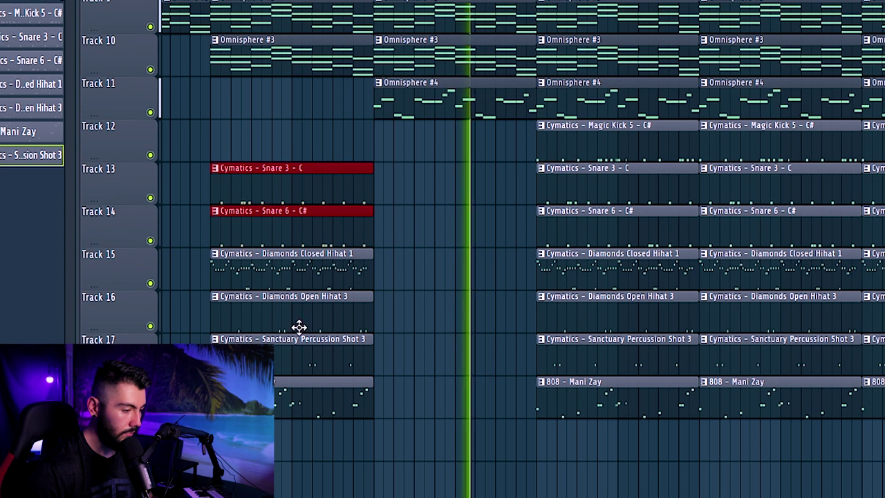
- Copy the snare and closed hi-hat clips further right, shorten them, and stop playback
left_click_drag(292, 188, 471, 211)
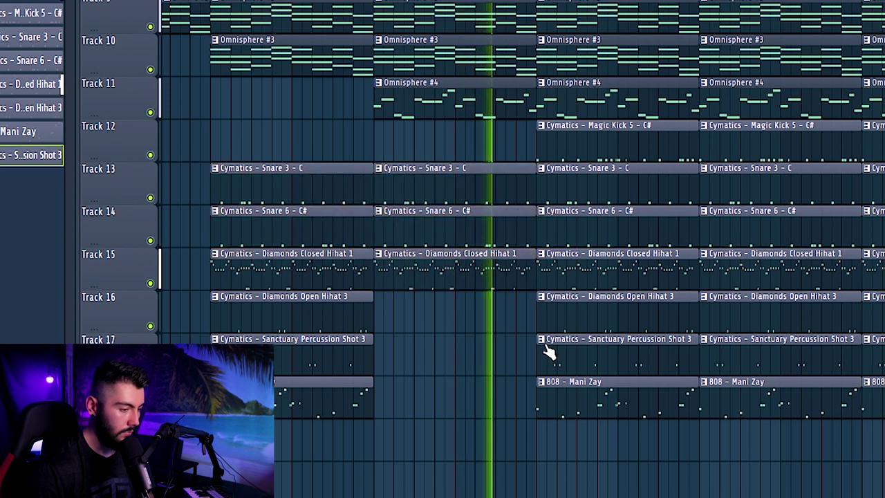
scroll(548, 353, "up", 5)
left_click(546, 186)
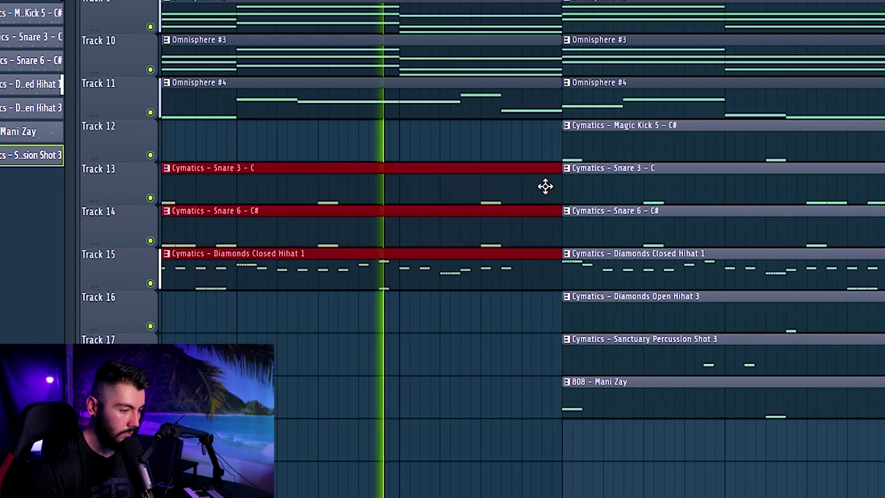
left_click_drag(561, 187, 480, 193)
key("ctrl+d")
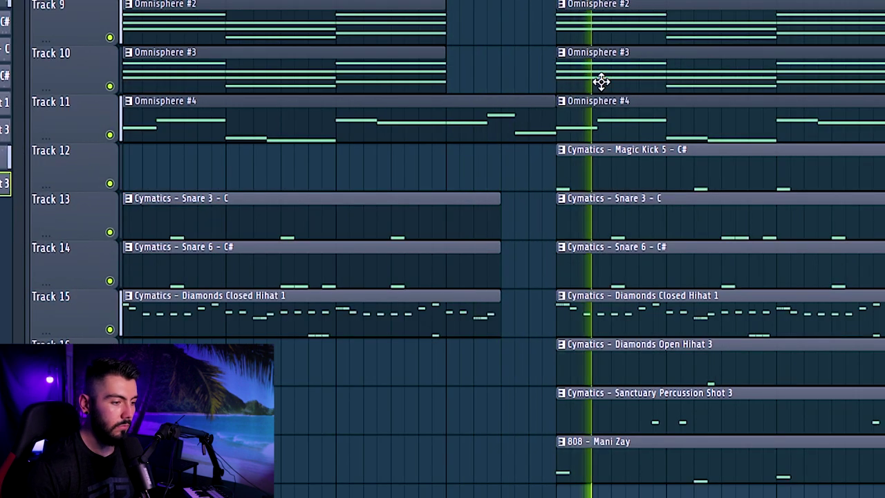
scroll(601, 82, "down", 5)
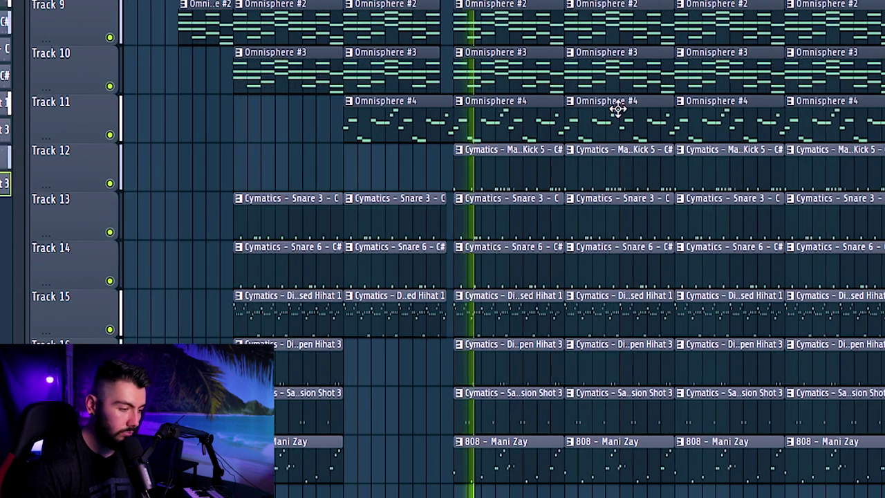
scroll(599, 306, "up", 5)
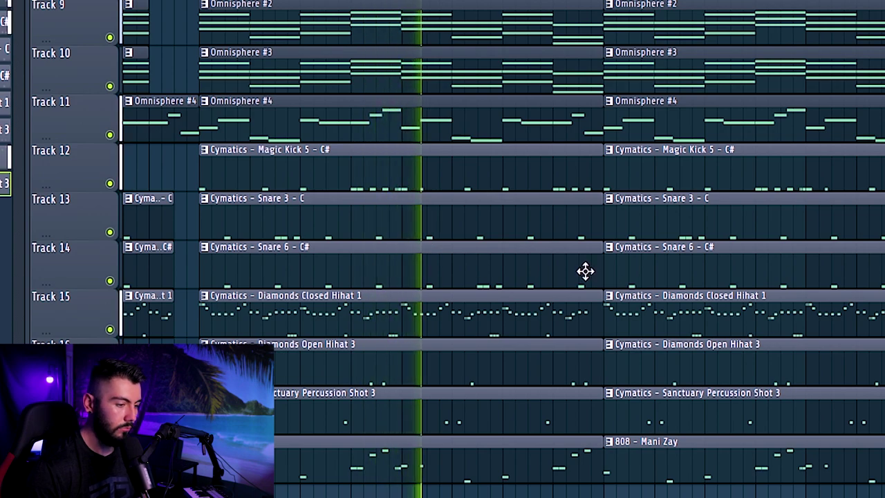
left_click(198, 11)
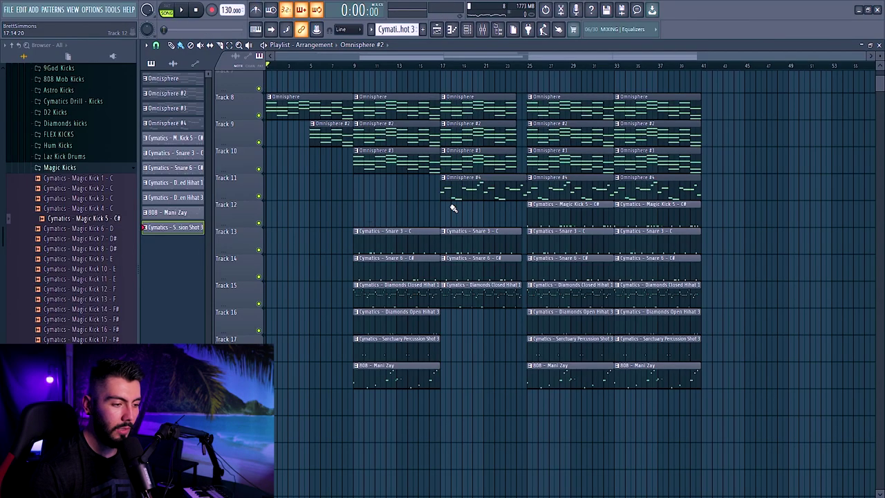
- Scroll to Pattern 12 on Track 19 and open its Omnisphere #5 chord notes
scroll(435, 171, "up", 1)
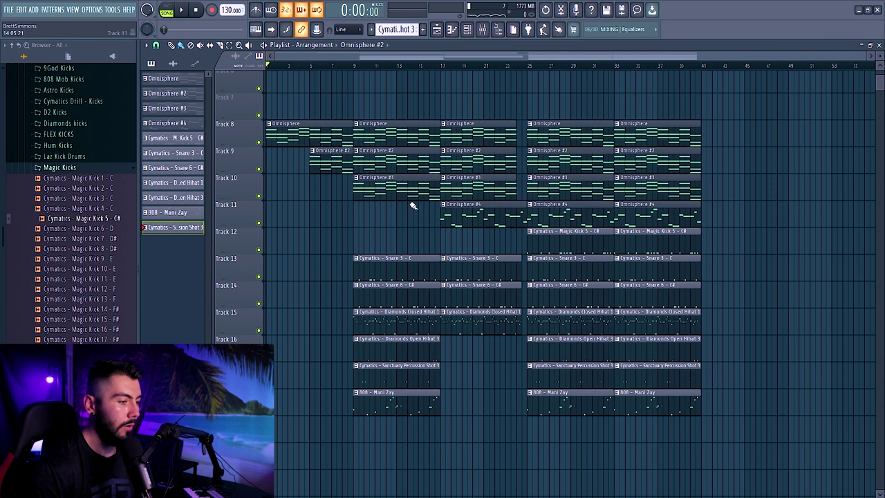
scroll(415, 208, "down", 2)
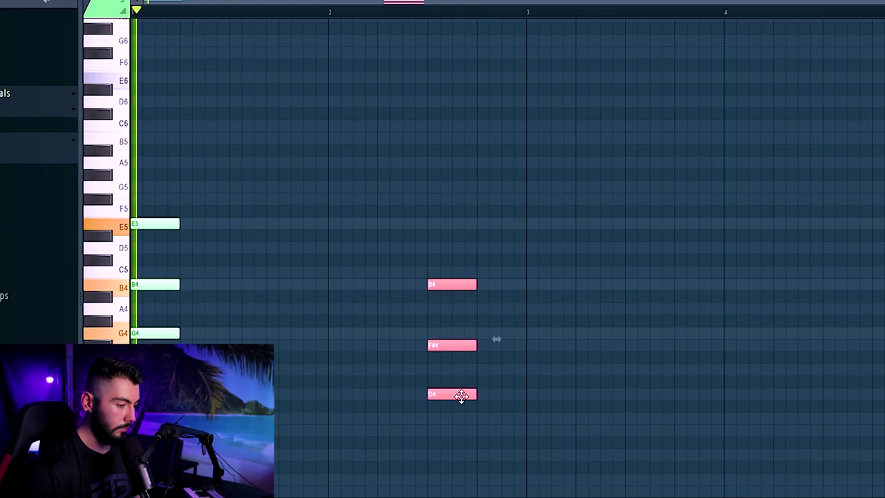
scroll(342, 343, "down", 1)
scroll(454, 253, "down", 3)
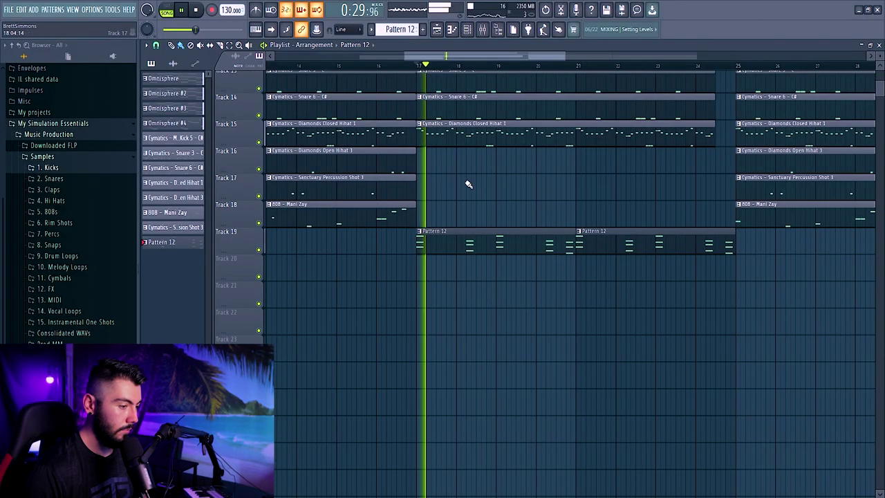
double_click(462, 248)
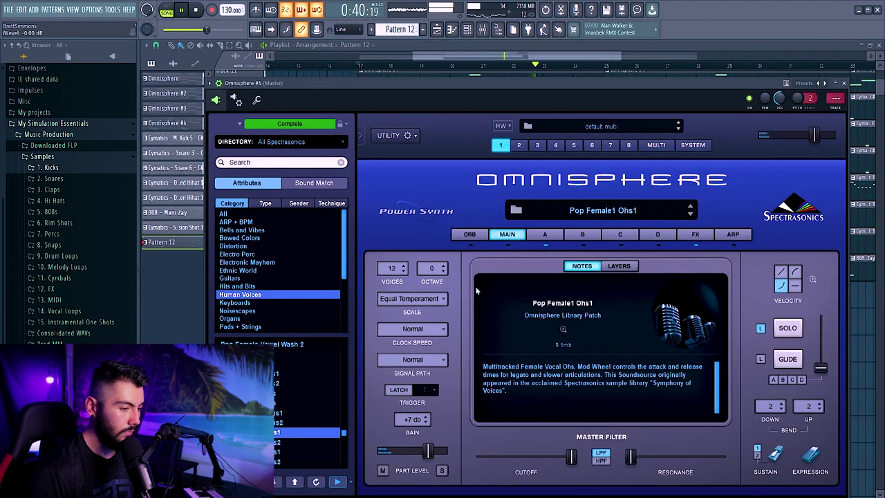
- Close the Omnisphere #5 plugin window to return to the playlist
left_click(844, 82)
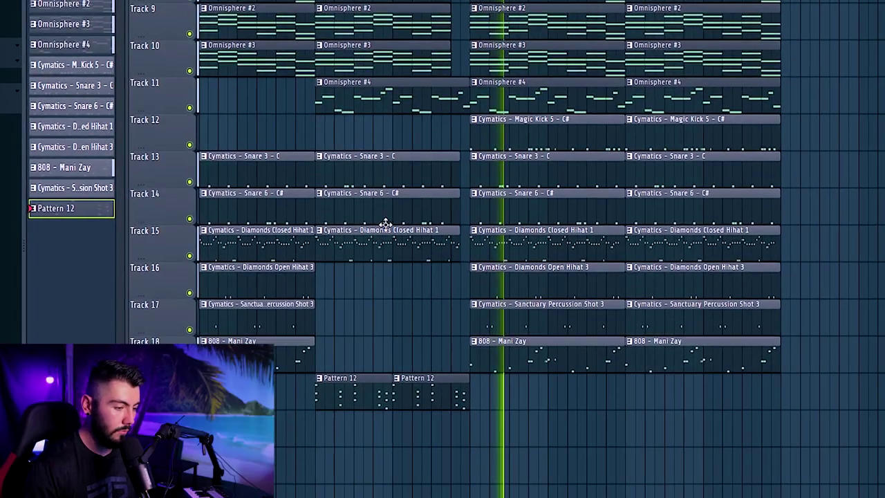
scroll(316, 144, "up", 2)
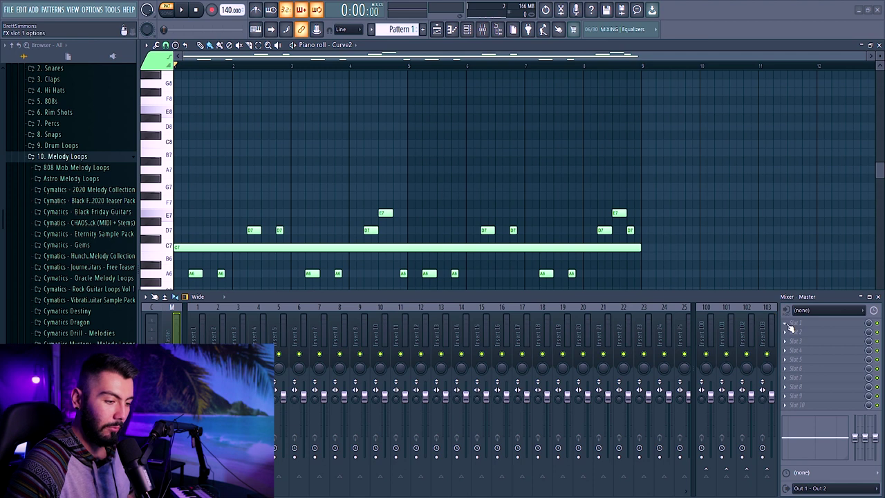
- Load HalfTime into slot 1 of the melody's mixer insert
key("F6")
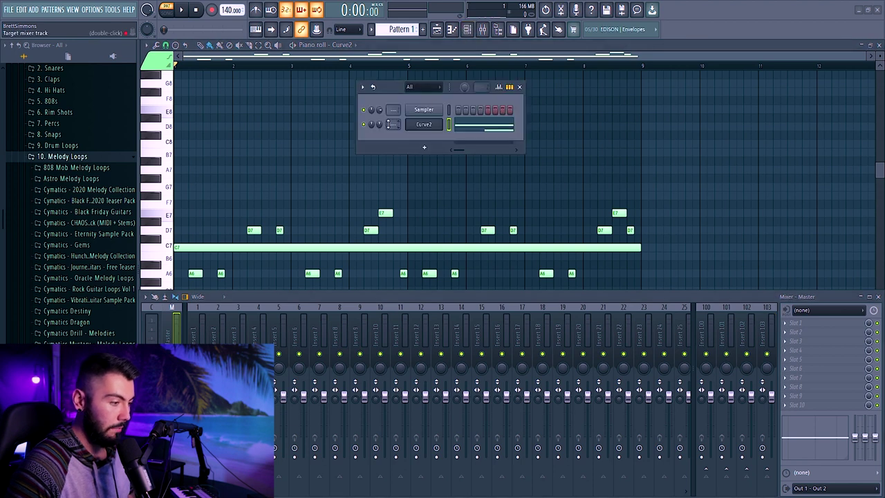
left_click(786, 323)
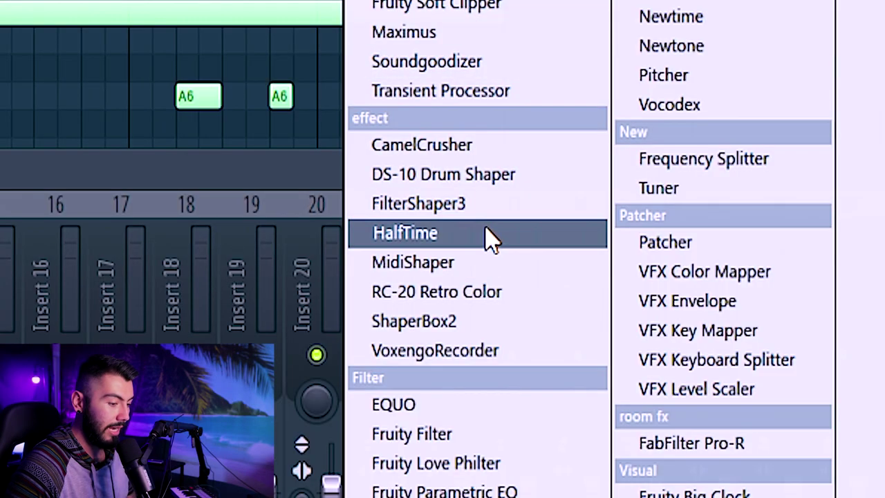
left_click(490, 242)
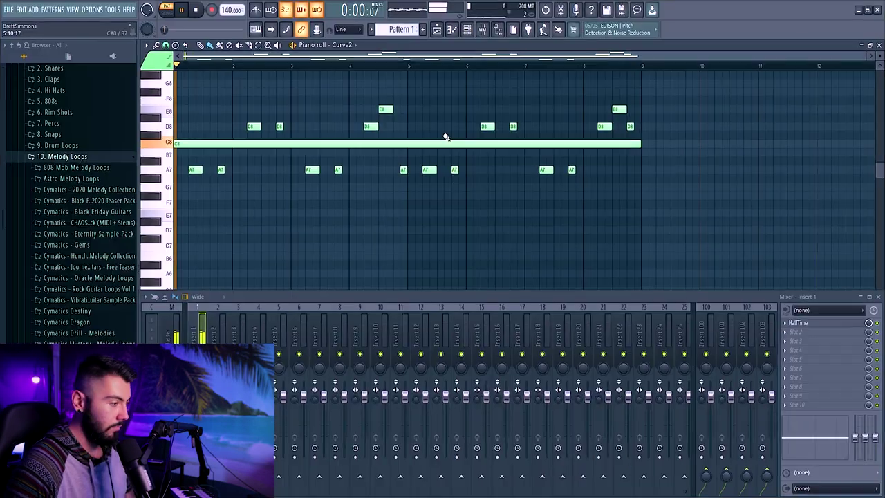
- Lower the reverb's post-EQ high cut from 18.7 kHz to about 2 kHz
key("F9")
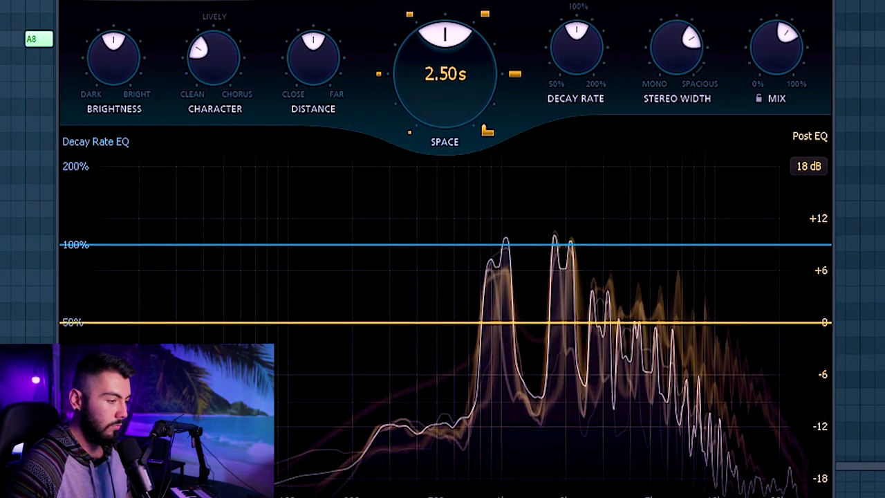
left_click(779, 328)
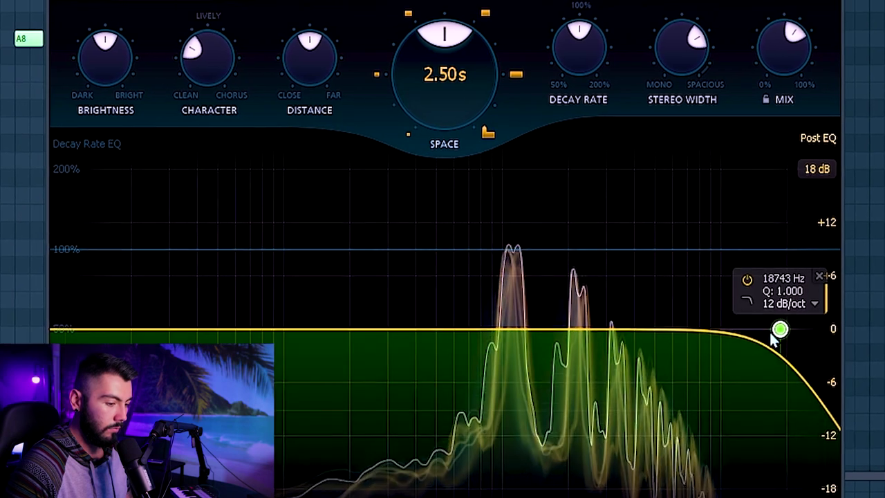
left_click_drag(782, 334, 570, 333)
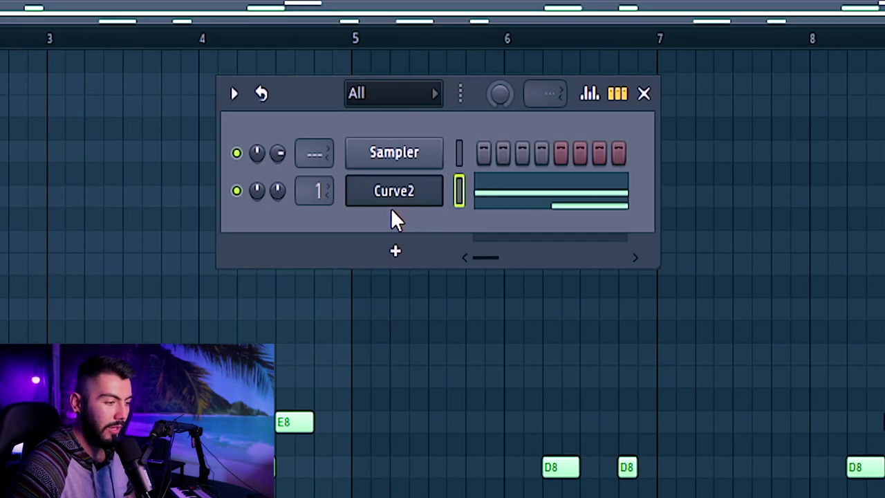
- Add a Curve2 channel using the Soft Ivory preset
left_click(395, 249)
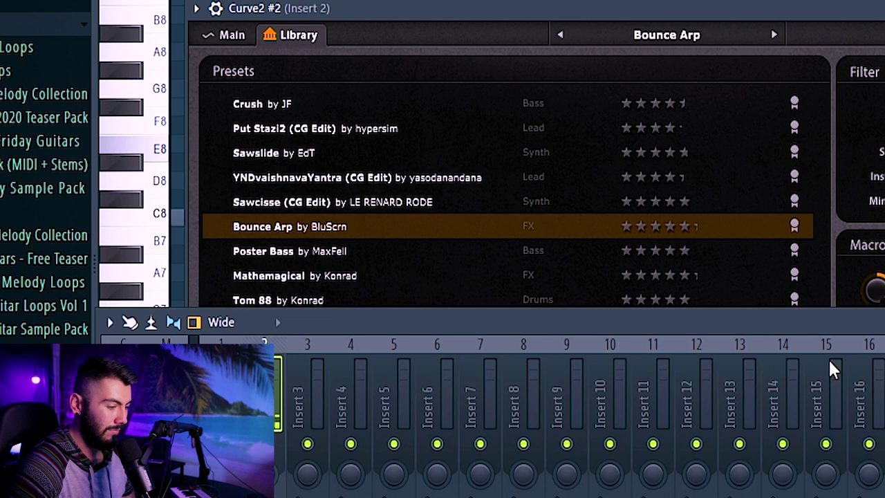
left_click(804, 267)
left_click(377, 399)
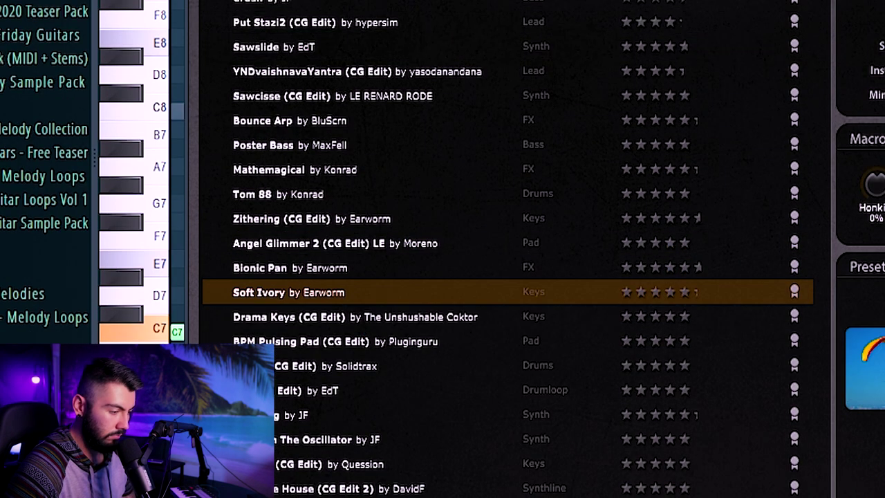
key("Escape")
- Transpose the pasted melody notes down to C6, D6, A5 and E6
scroll(526, 207, "down", 3)
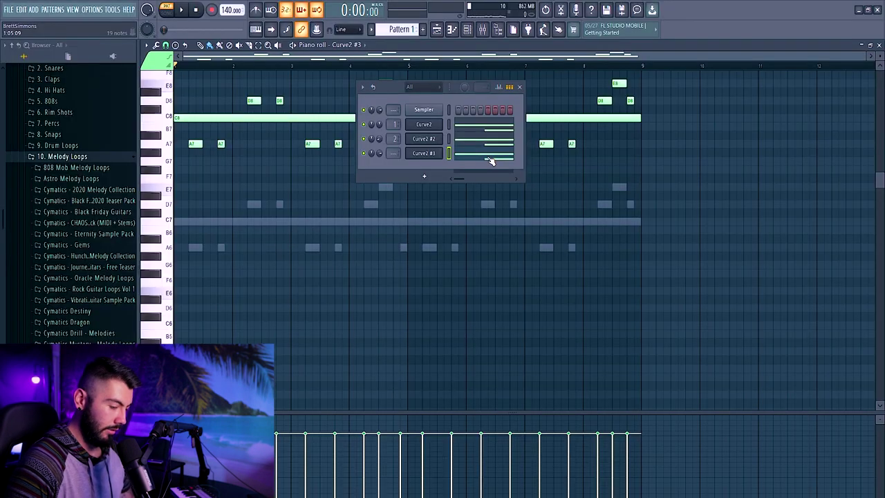
key("ctrl+Down")
key("ctrl+Down")
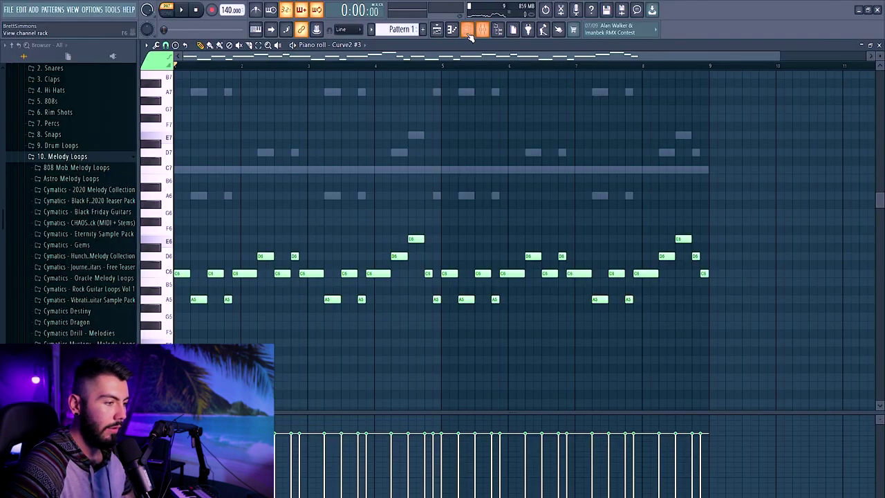
key("F6")
left_click(659, 201)
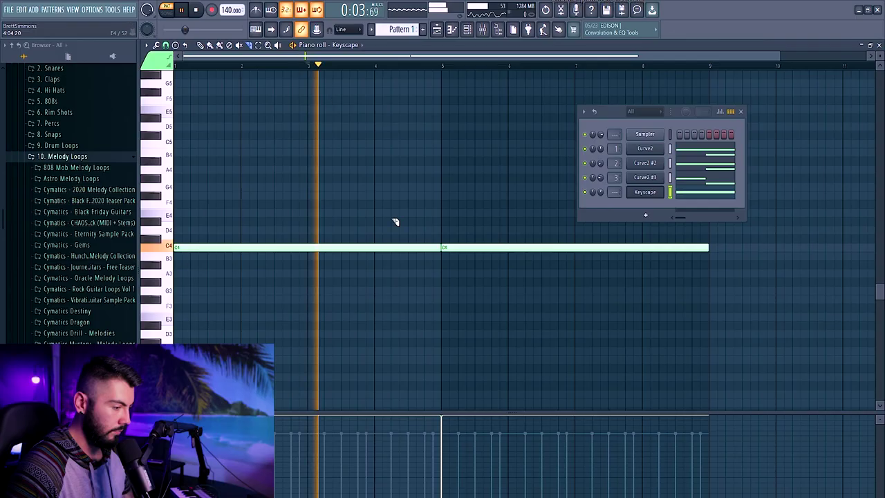
- Slice the long Keyscape C4 note near its end and drop the last piece below C4
left_click(398, 251)
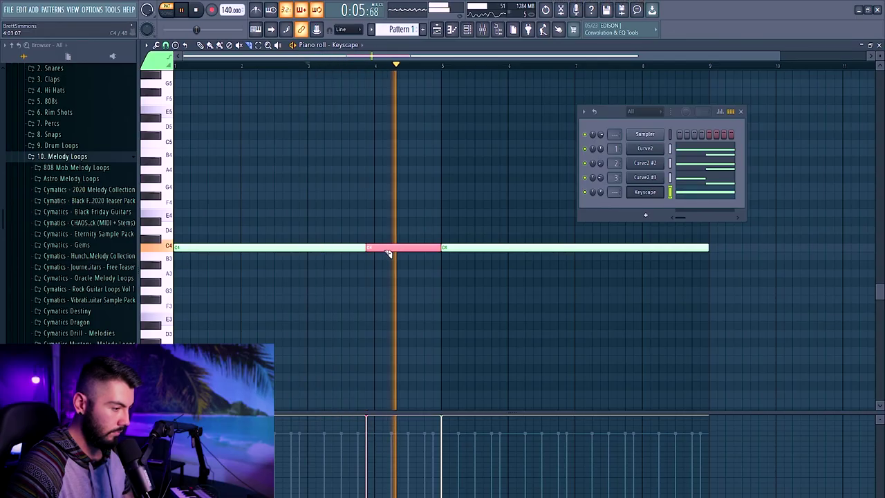
left_click(676, 253)
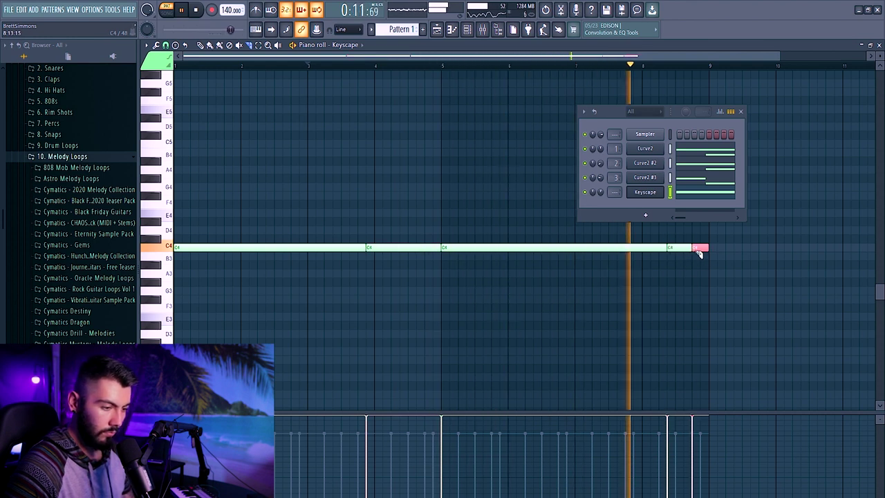
left_click_drag(701, 250, 705, 264)
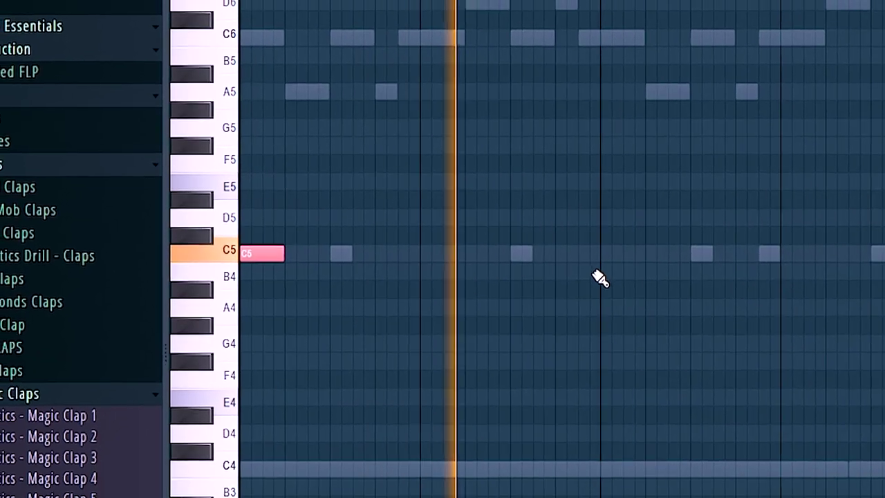
- Draw a C5 and a shortened G4, then add an E5 and move it earlier
left_click(603, 254)
left_click(582, 342)
left_click_drag(623, 346, 602, 347)
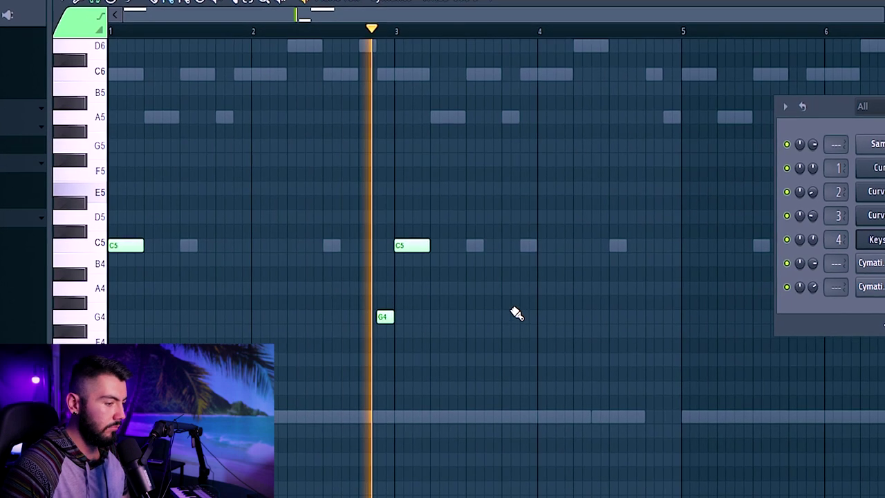
left_click(511, 143)
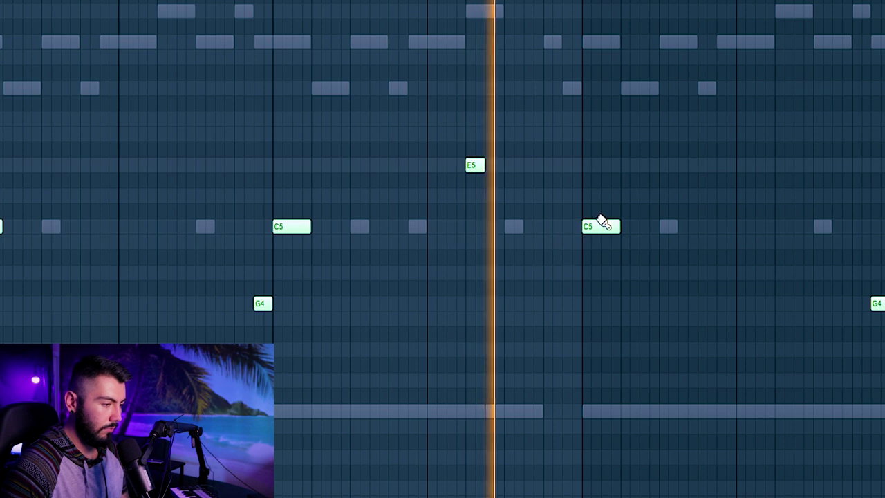
left_click_drag(474, 168, 379, 171)
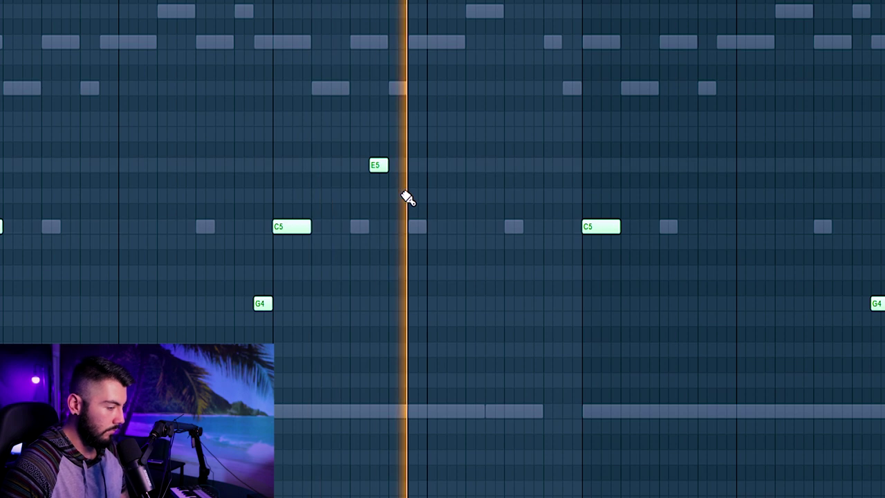
key("space")
left_click_drag(399, 172, 389, 172)
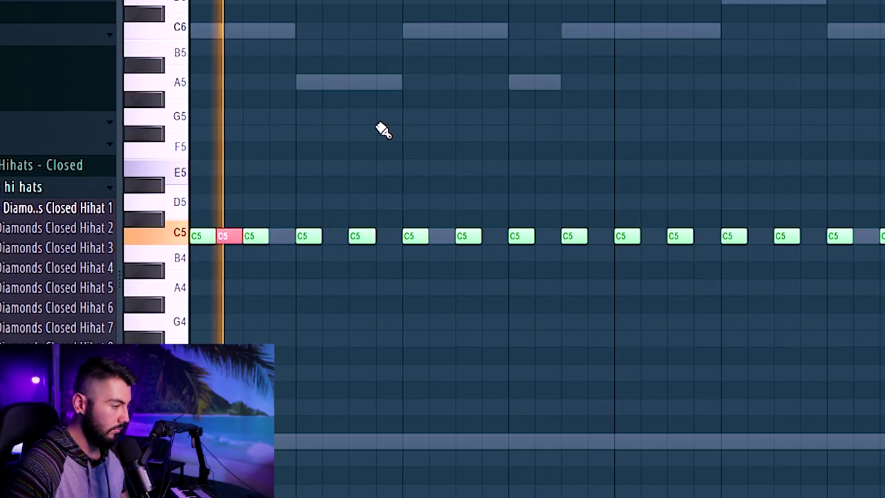
- Add a C5 hi-hat hit, chop it into a roll, and delete the unwanted slices
left_click(712, 236)
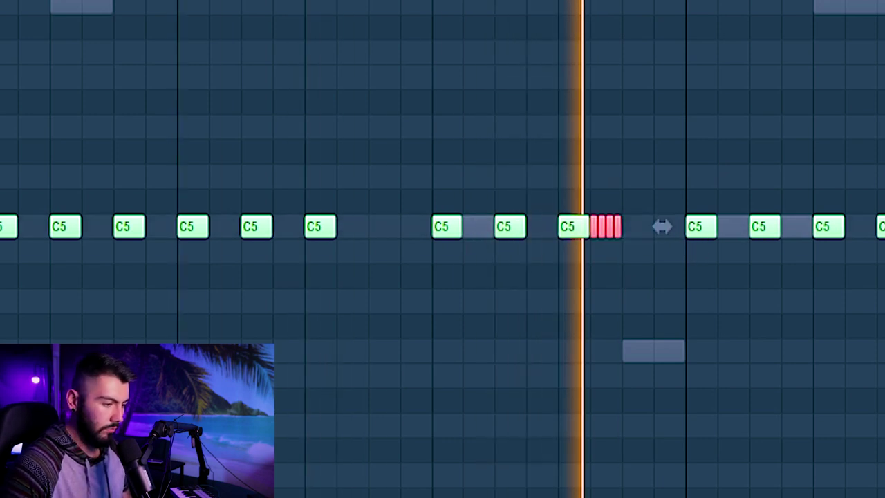
key("alt+u")
left_click(747, 455)
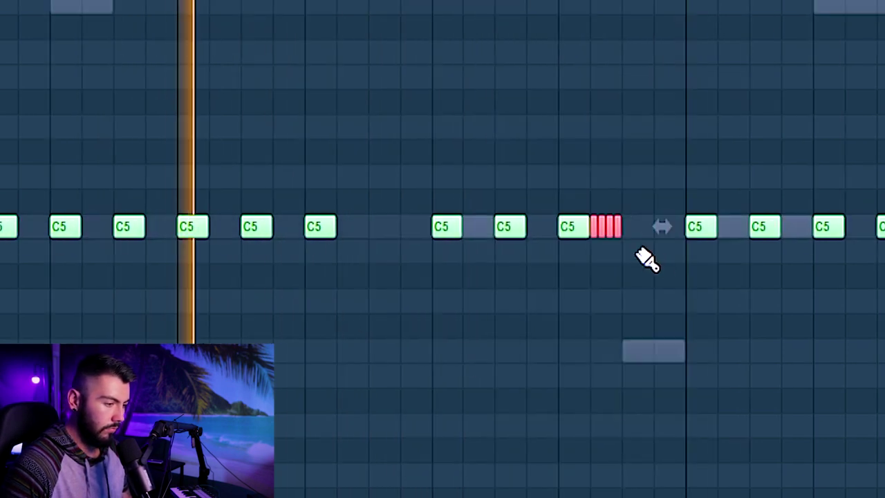
left_click(629, 274)
left_click_drag(630, 272, 629, 224)
left_click_drag(358, 208, 691, 245)
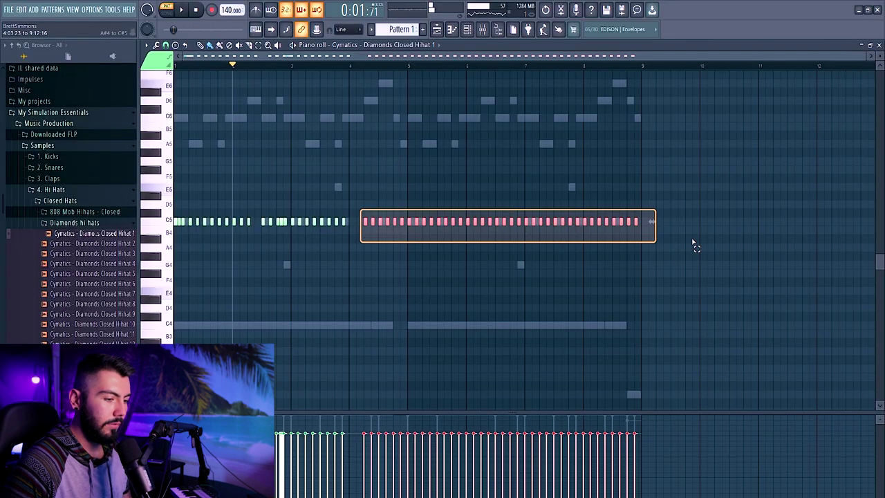
key("Delete")
- Play back the hats and transpose the small roll group down to A4
scroll(291, 238, "up", 3)
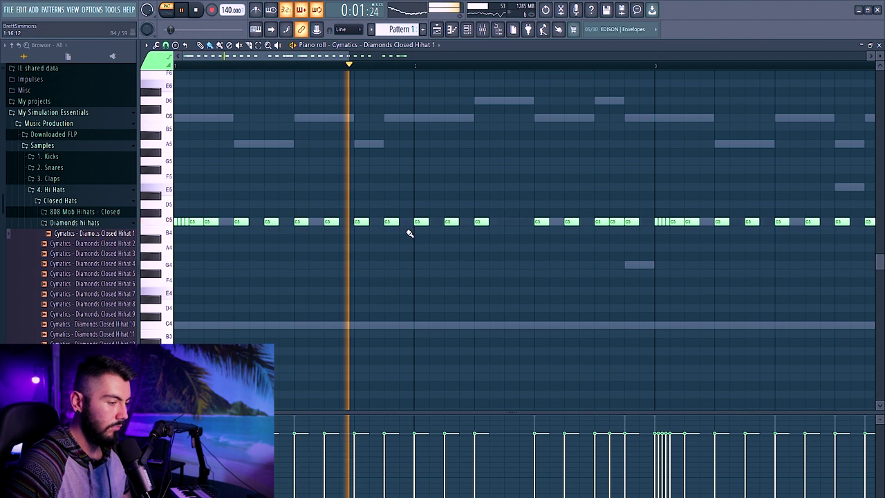
scroll(518, 251, "up", 1)
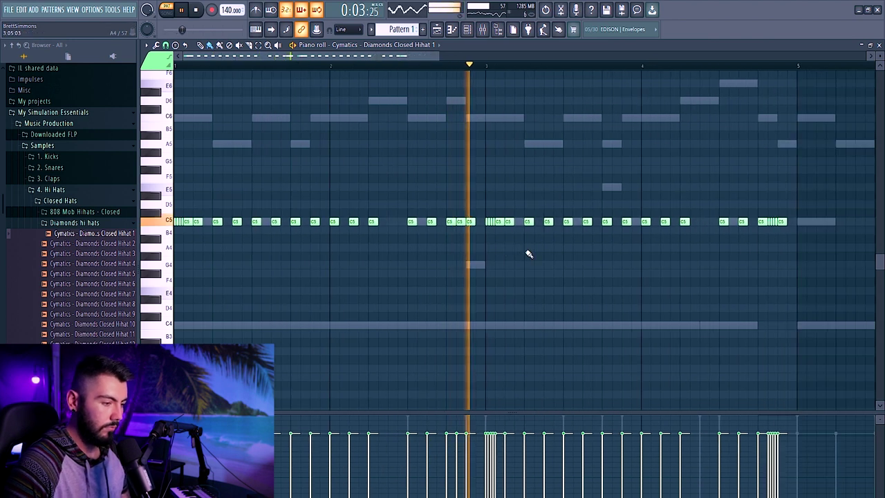
scroll(547, 259, "down", 2)
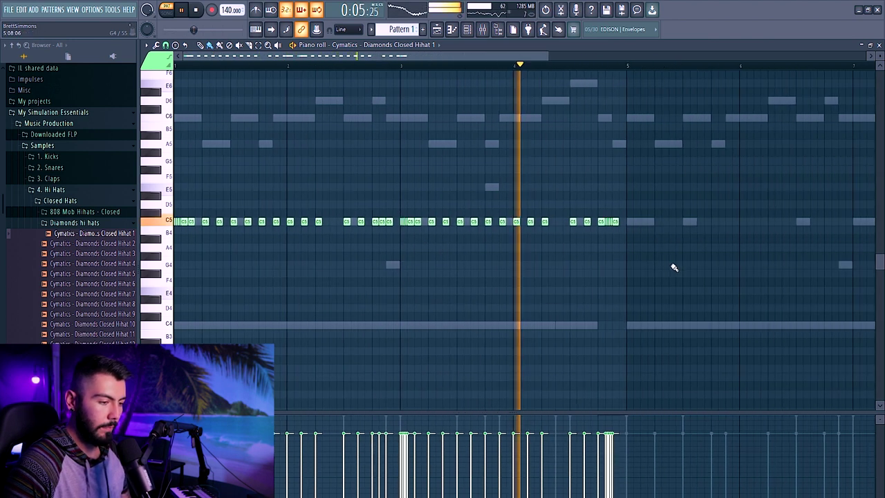
key("space")
scroll(214, 59, "up", 3)
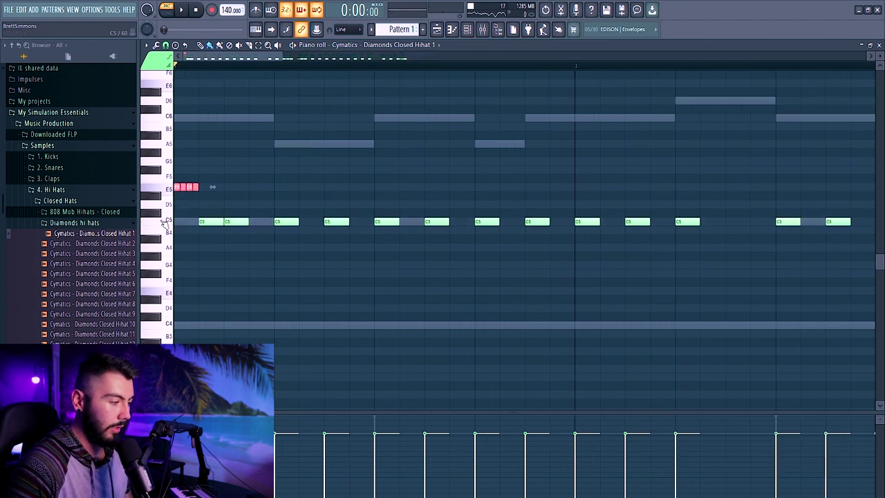
scroll(265, 206, "down", 2)
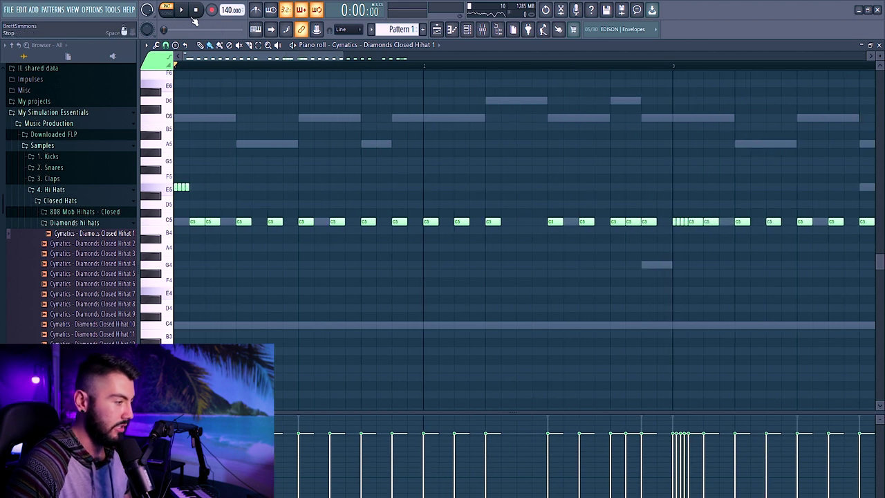
key("space")
scroll(507, 222, "down", 2)
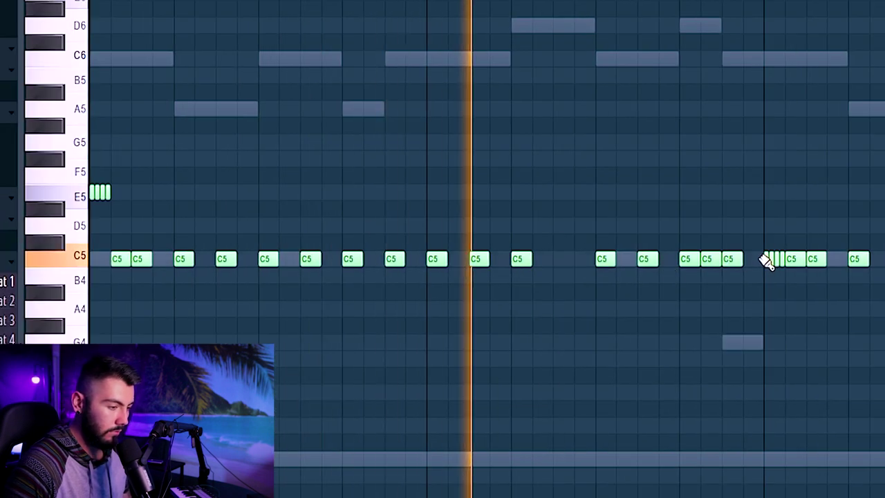
left_click(767, 261)
key("shift+Down")
key("shift+Down")
key("shift+Down")
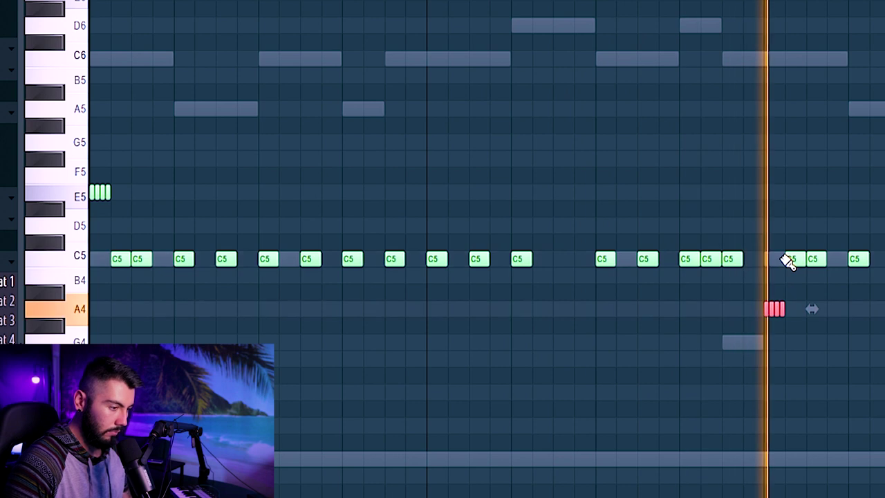
scroll(457, 426, "down", 1)
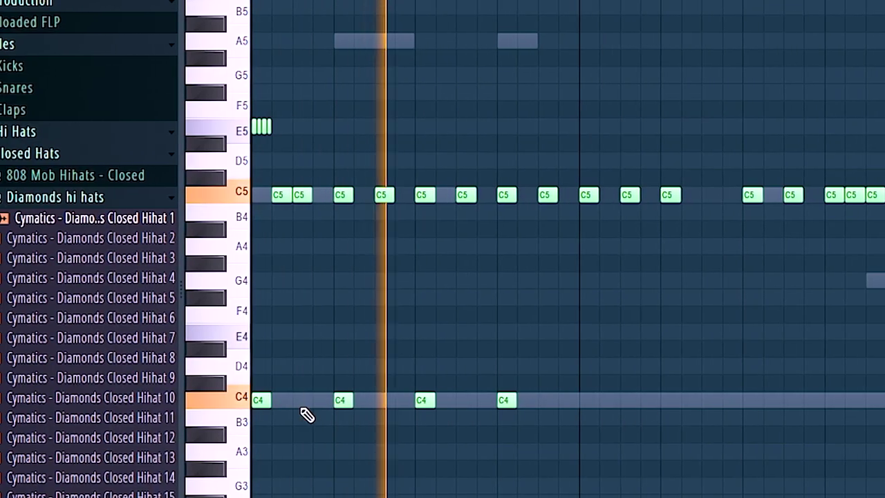
- Copy the C4 hi-hat notes further along, shift one later, and delete an extra one
left_click(305, 405)
left_click_drag(325, 399, 599, 415)
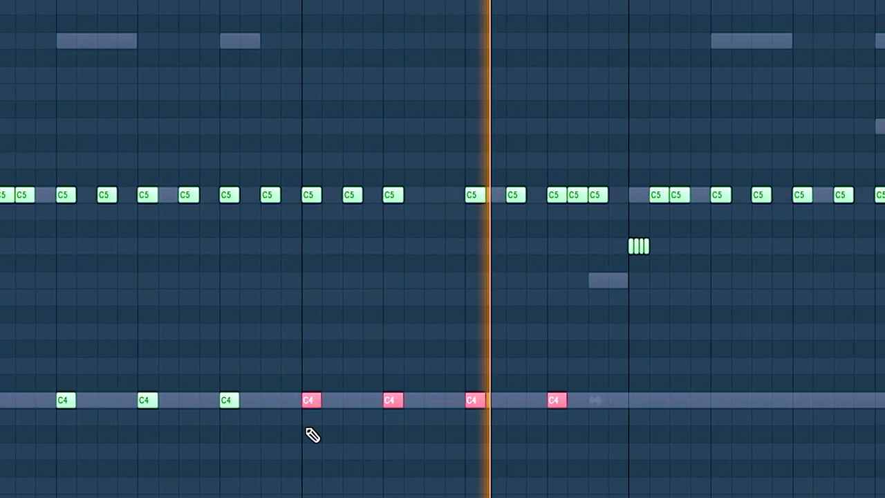
key("ctrl+d")
left_click_drag(597, 395, 640, 394)
right_click(505, 390)
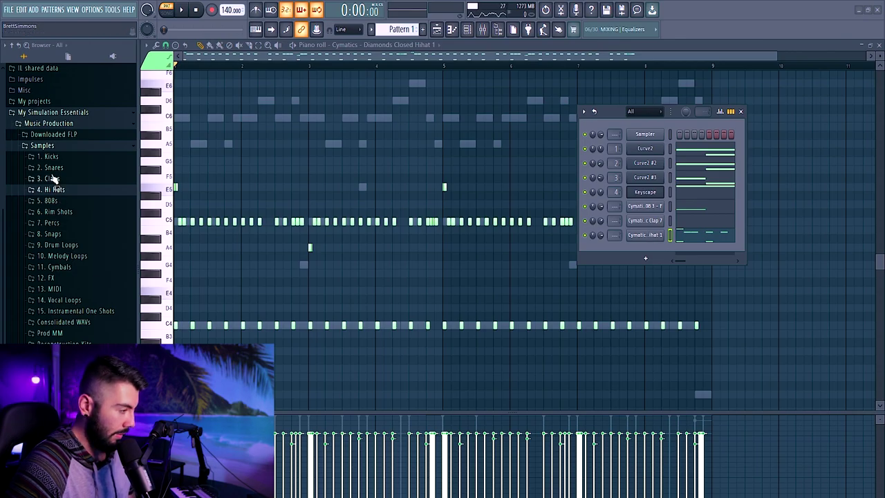
- Browse the sample folders for a kick and bring the channel rack back up
left_click(54, 168)
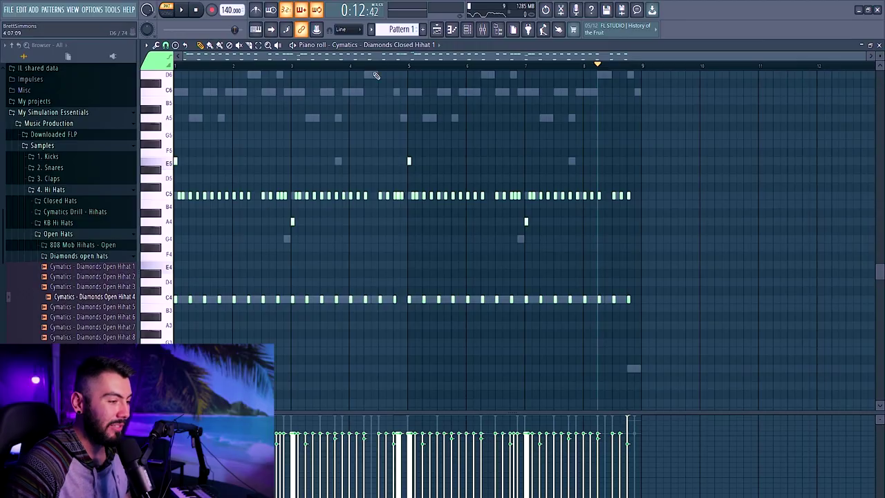
left_click(482, 29)
left_click(467, 29)
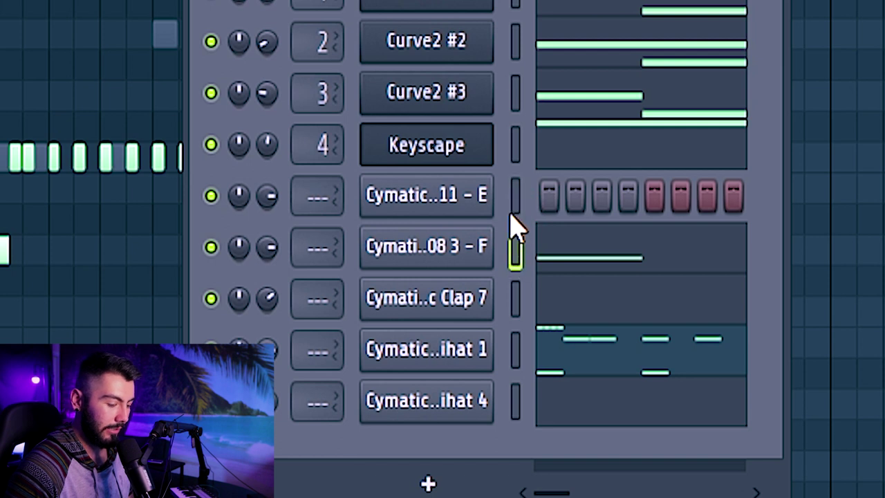
- Move the 808 channel to the bottom, restrict the kick notes to C5, and select all
key("alt+Down")
key("alt+Down")
key("alt+Down")
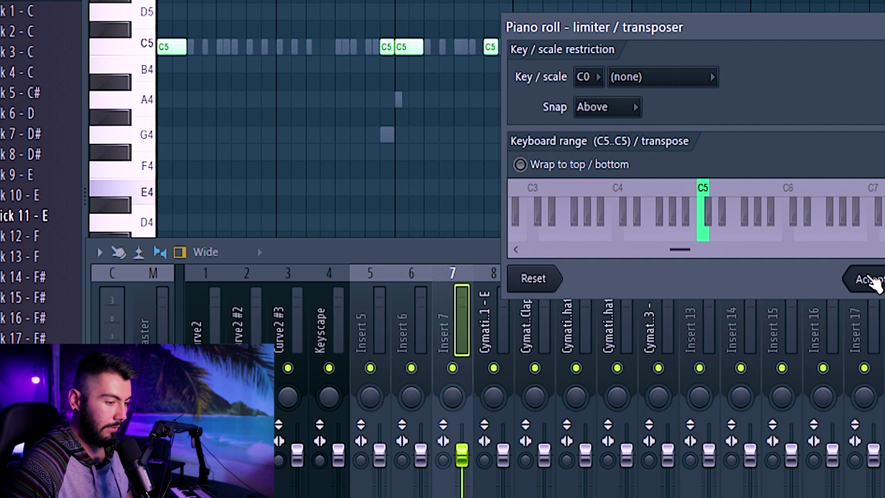
left_click(868, 280)
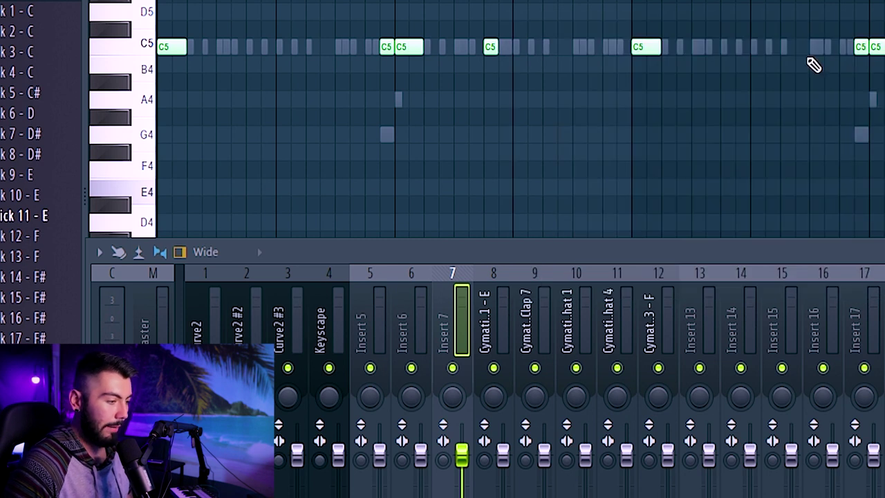
key("ctrl+a")
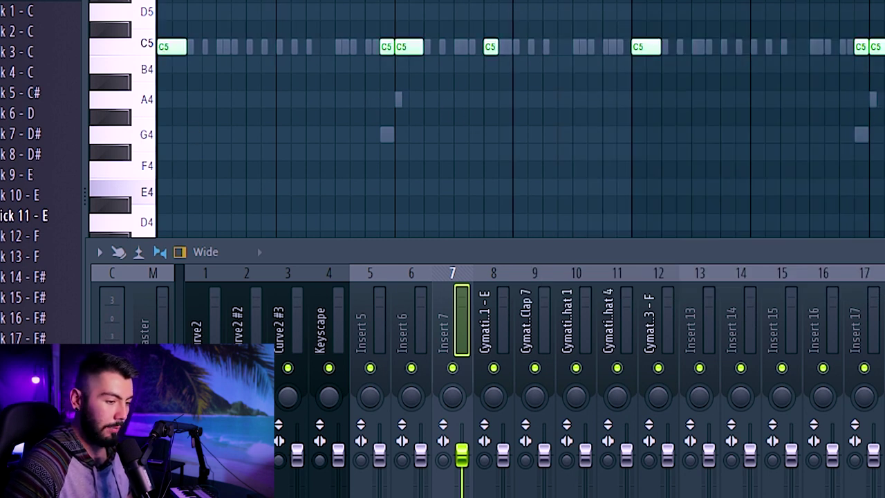
- Sidechain the kick's mixer track into the Melody Buss only
left_click(503, 338)
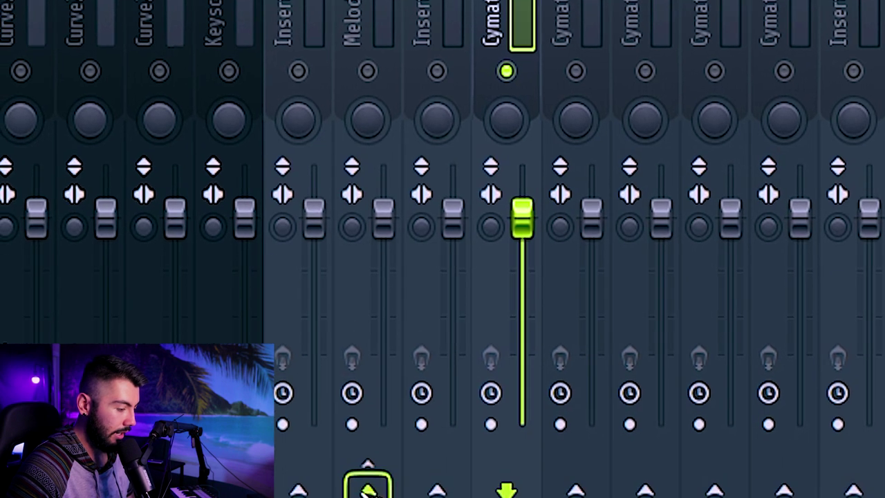
right_click(321, 495)
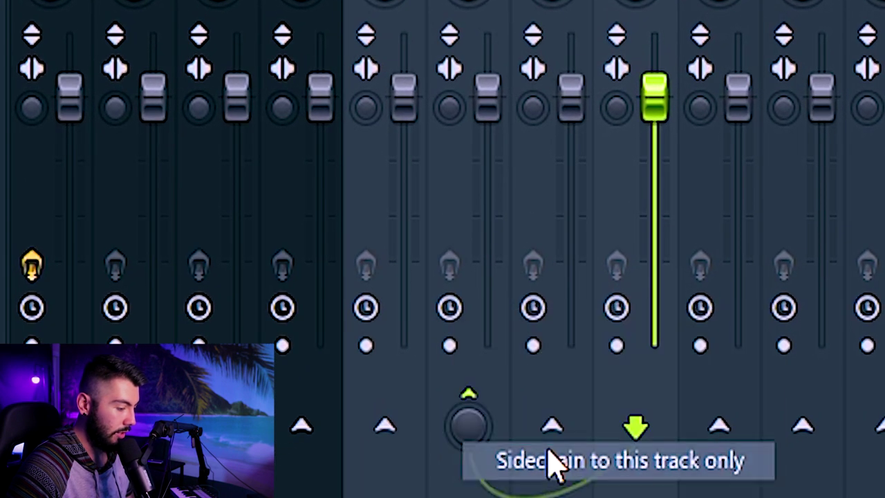
left_click(554, 462)
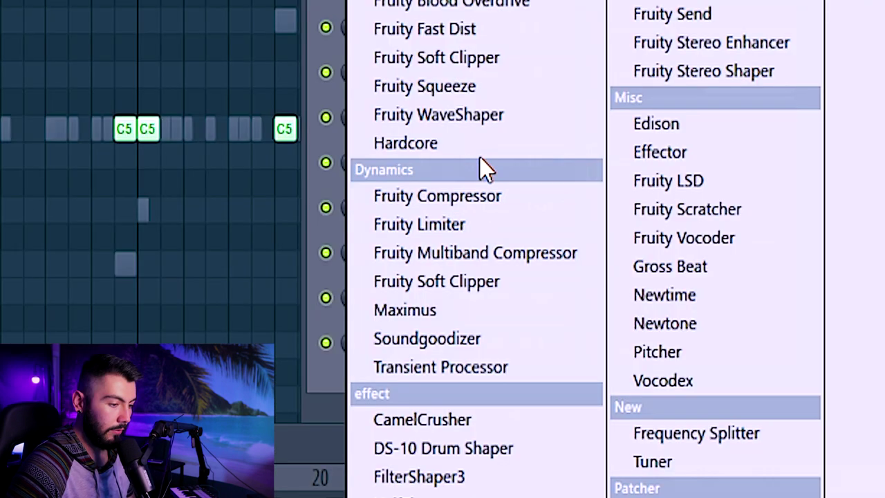
- Add a Fruity Limiter on the Melody Buss keyed from the kick's sidechain
left_click(469, 225)
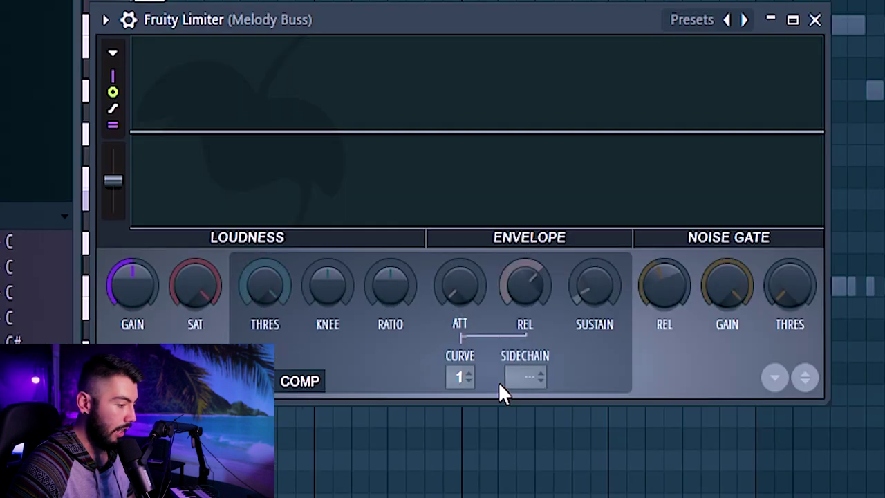
left_click(520, 381)
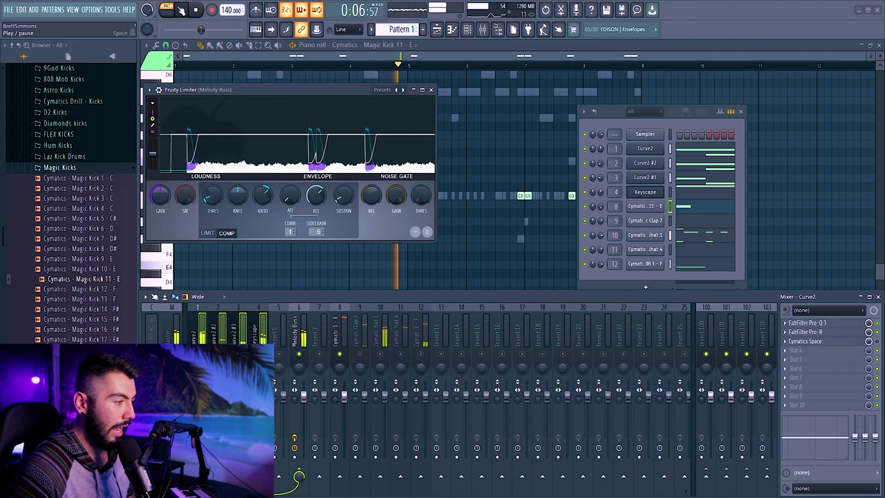
left_click(299, 332)
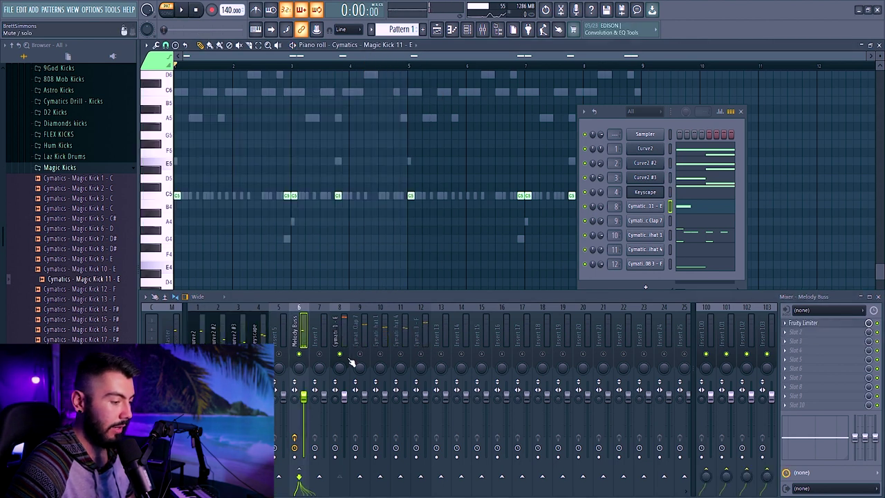
- Unsolo the mixer, mute the hat 4 insert (track 11), and play the second beat's arrangement
right_click(340, 354)
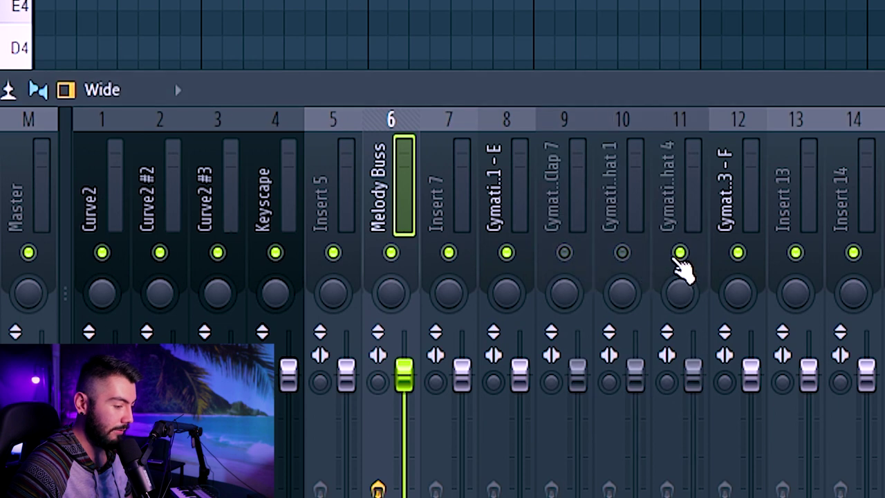
left_click(678, 255)
key("space")
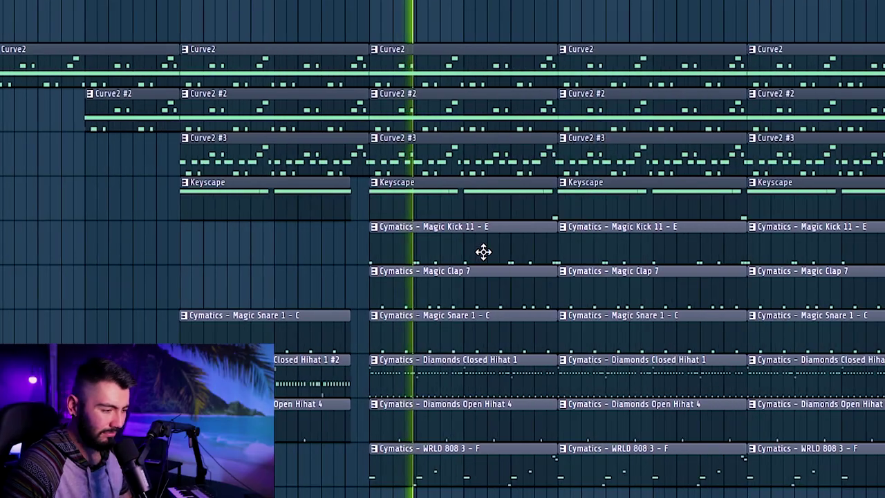
- Scroll around the playing arrangement, then marquee-select the final section of clips on every track
scroll(477, 262, "up", 3)
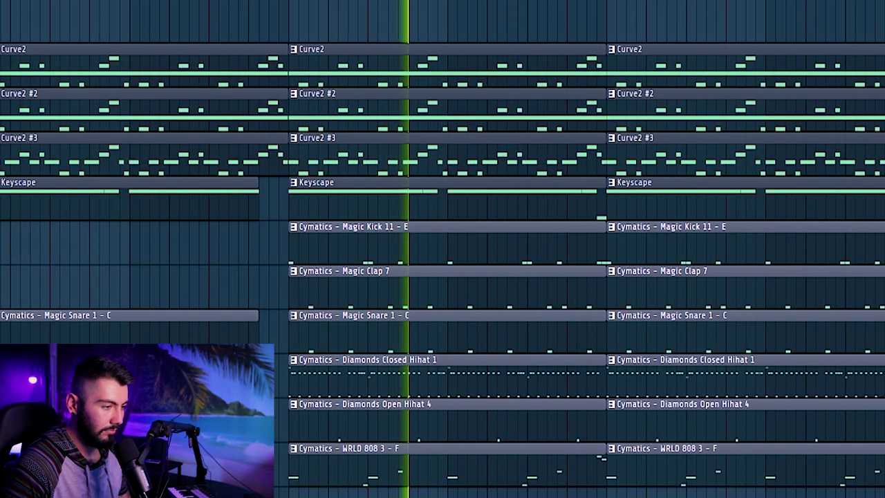
scroll(438, 219, "right", 3)
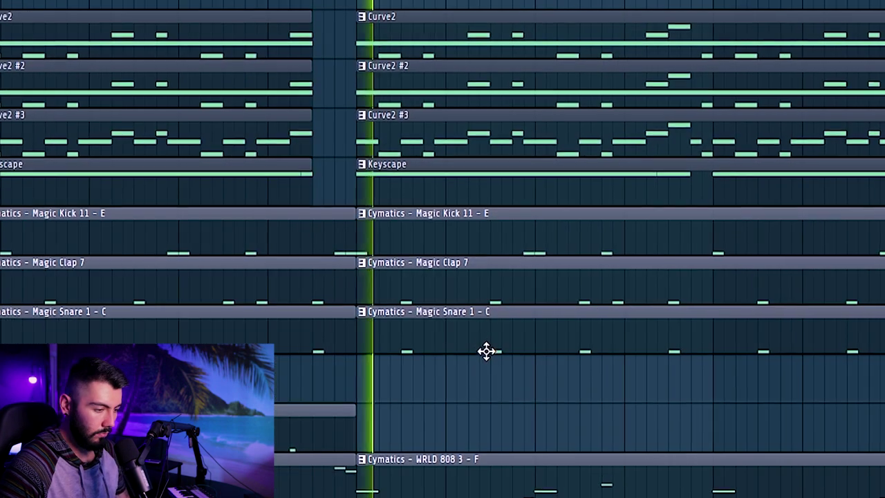
scroll(491, 379, "down", 3)
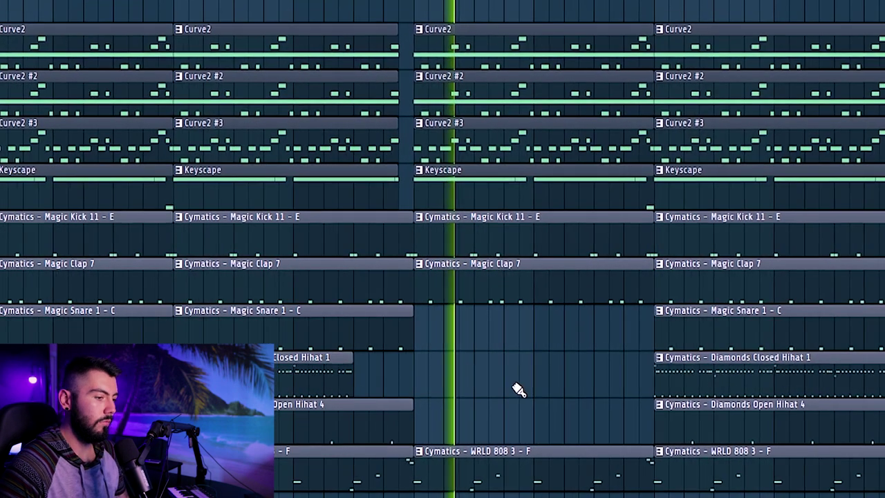
scroll(509, 386, "up", 3)
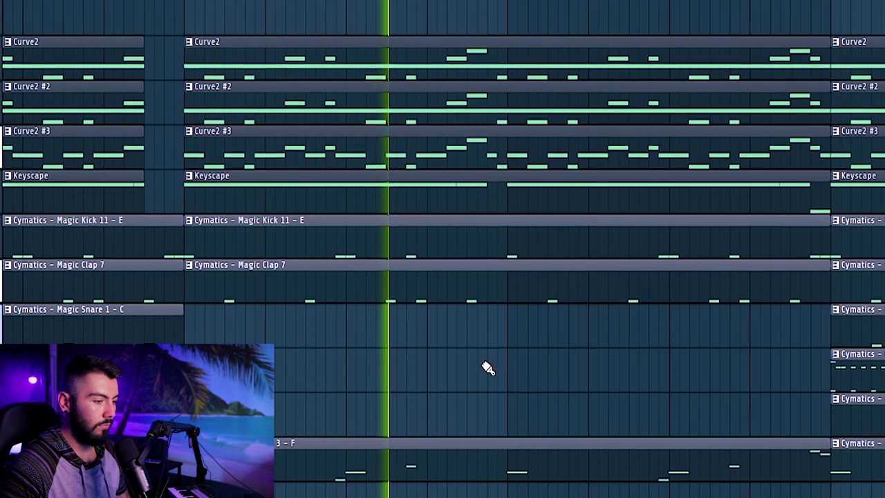
scroll(527, 367, "down", 3)
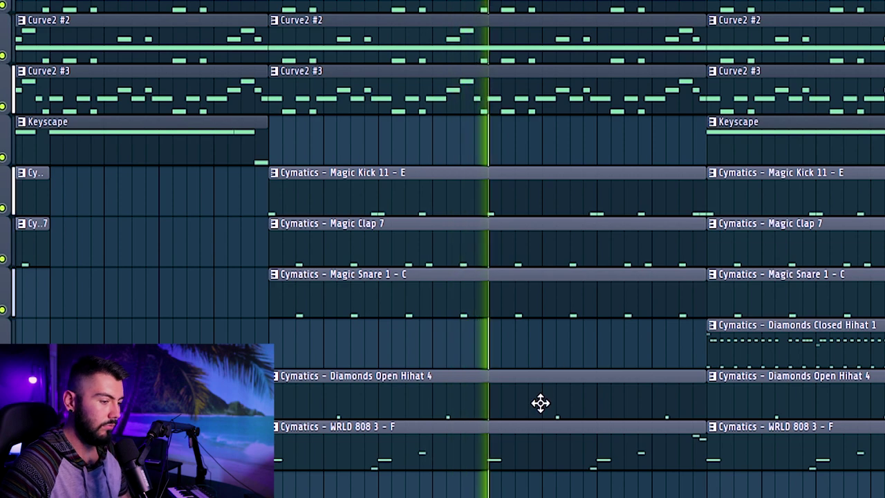
scroll(454, 245, "down", 3)
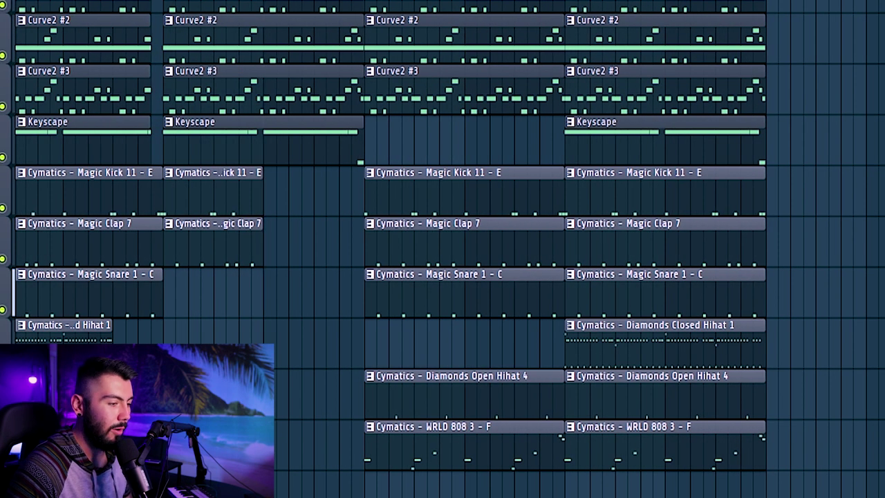
scroll(474, 56, "down", 2)
scroll(727, 158, "up", 2)
scroll(727, 158, "down", 3)
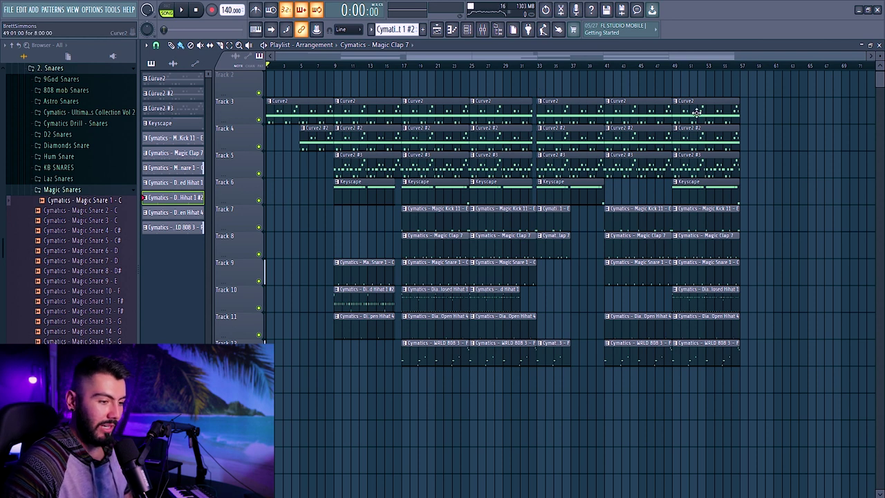
left_click_drag(697, 112, 708, 245)
- Delete the final clip section so the arrangement ends around bar 49, then switch to OBS Studio
key("Delete")
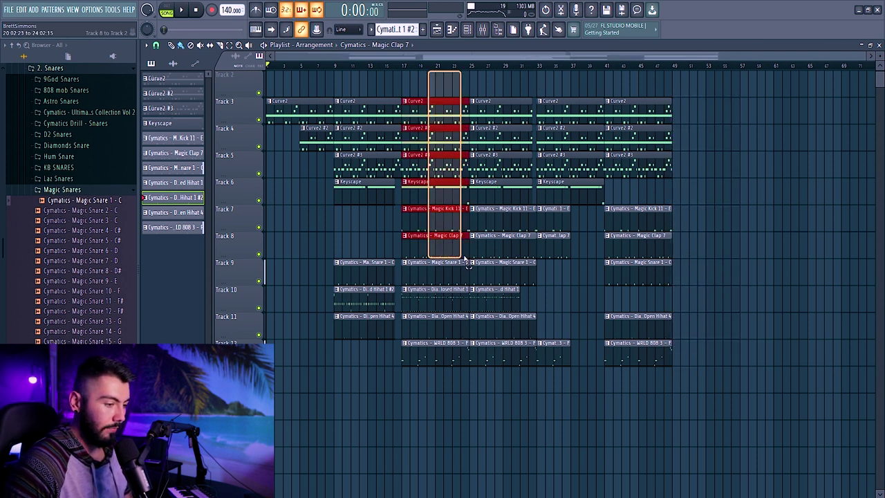
left_click_drag(467, 263, 511, 349)
left_click(742, 227)
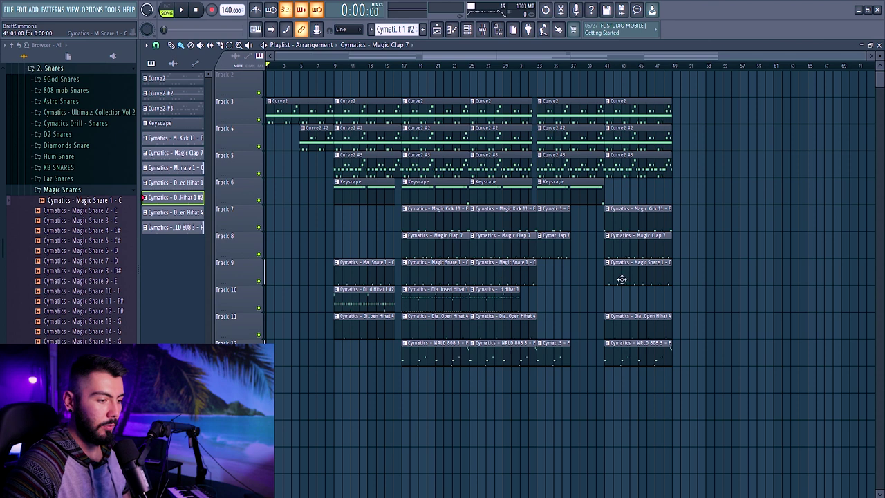
scroll(743, 249, "up", 4)
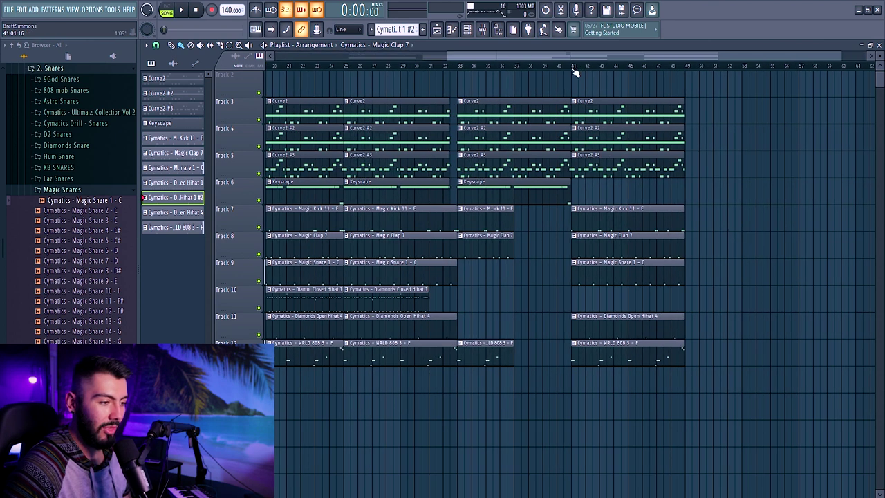
scroll(724, 165, "down", 5)
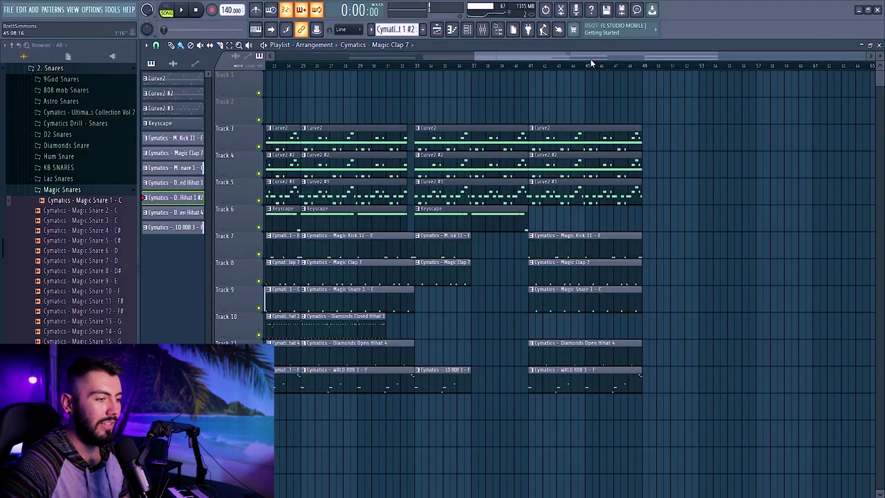
scroll(591, 59, "down", 2)
key("alt+Tab")
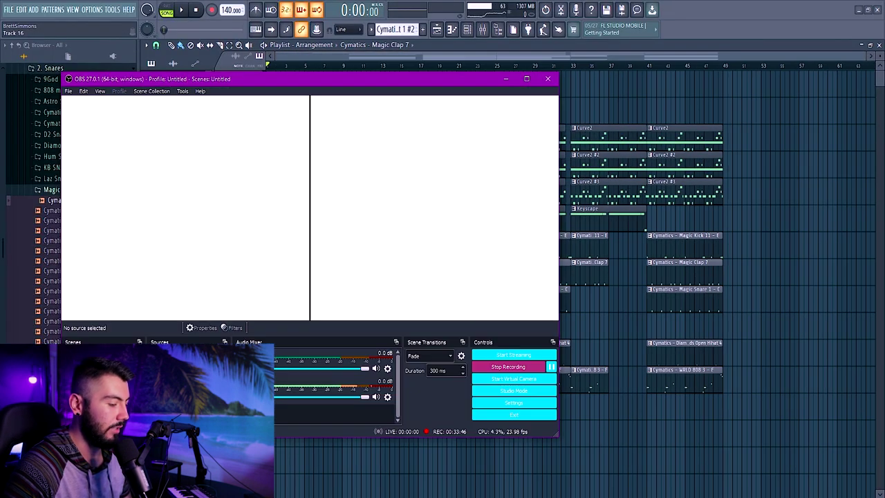